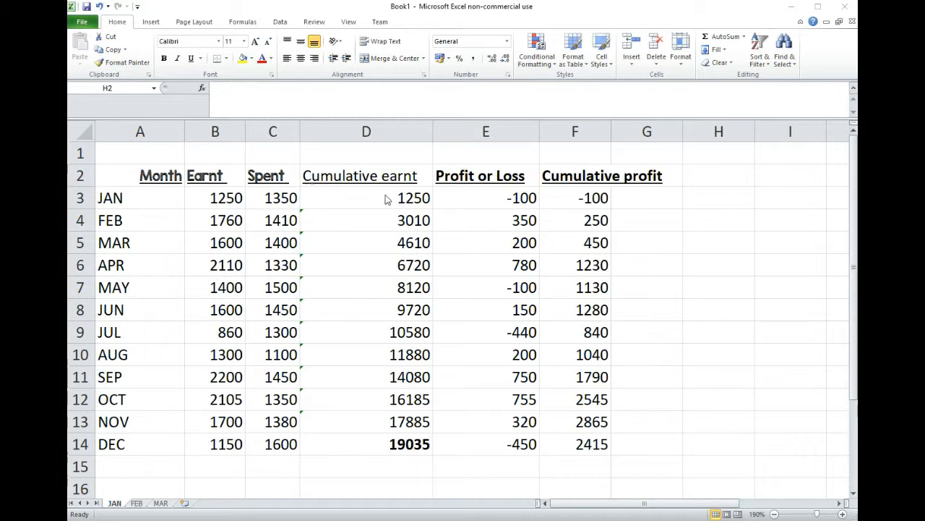
Check the cumulative earnt formula in D3 and fill it down through D14
click(365, 192)
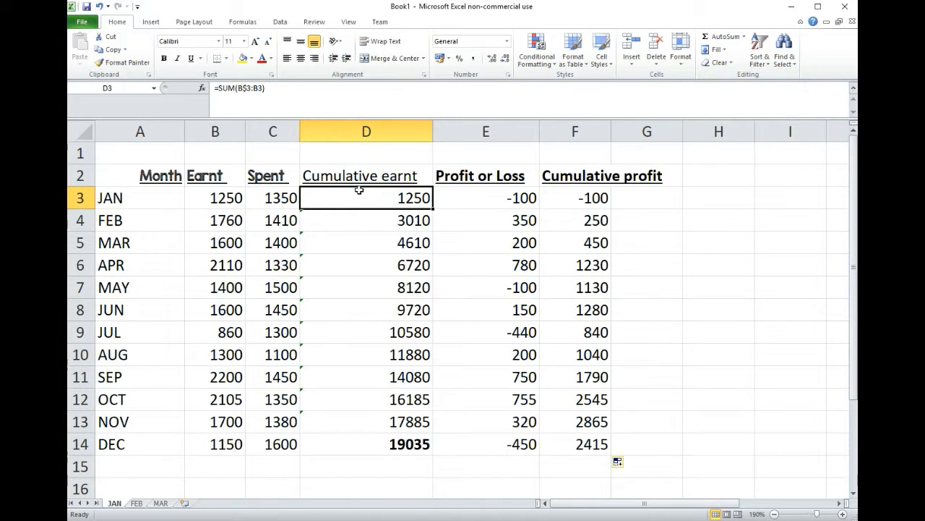
click(247, 88)
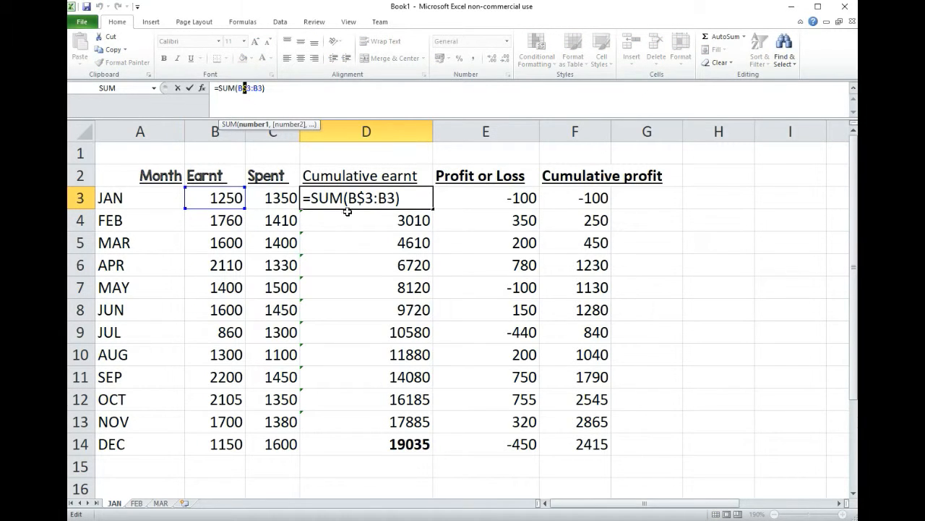
key(Return)
click(403, 201)
drag(432, 209, 425, 451)
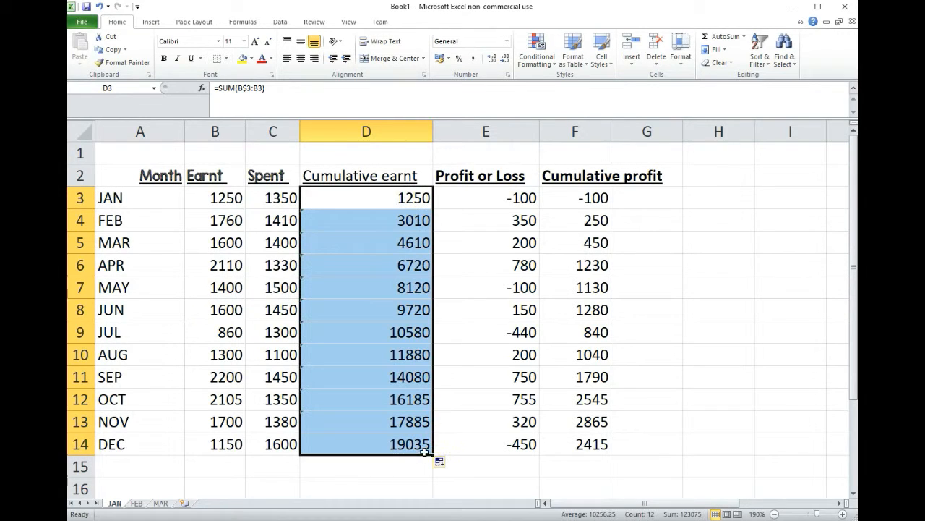
Examine the Profit or Loss formula in E3 and the results for May, July and December
click(496, 196)
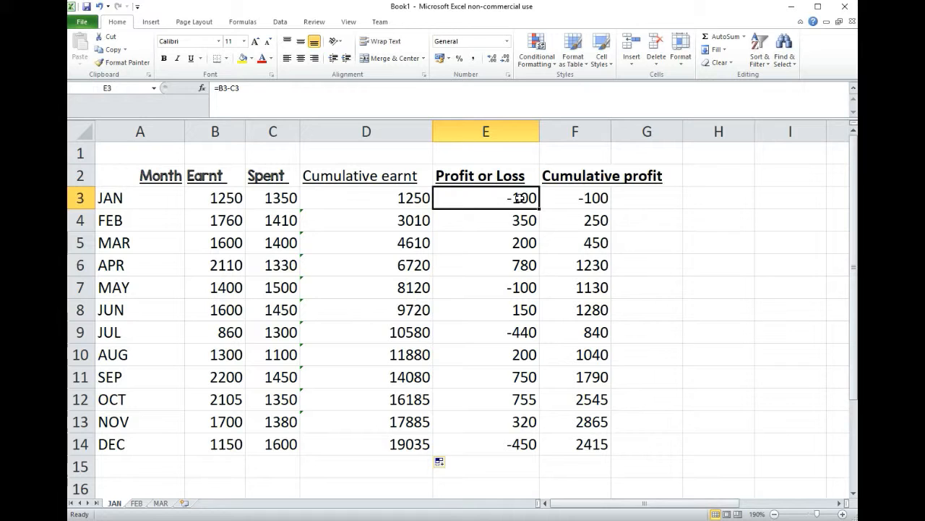
drag(243, 89, 215, 88)
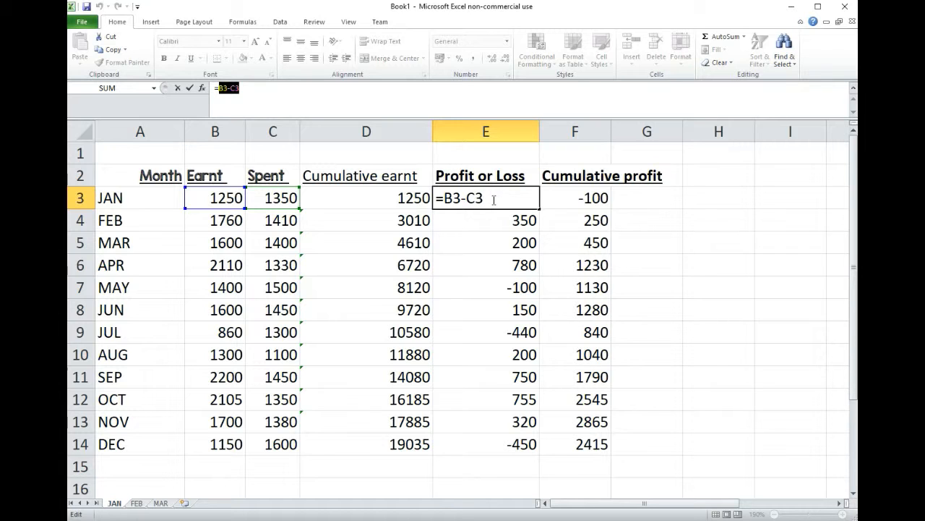
key(Return)
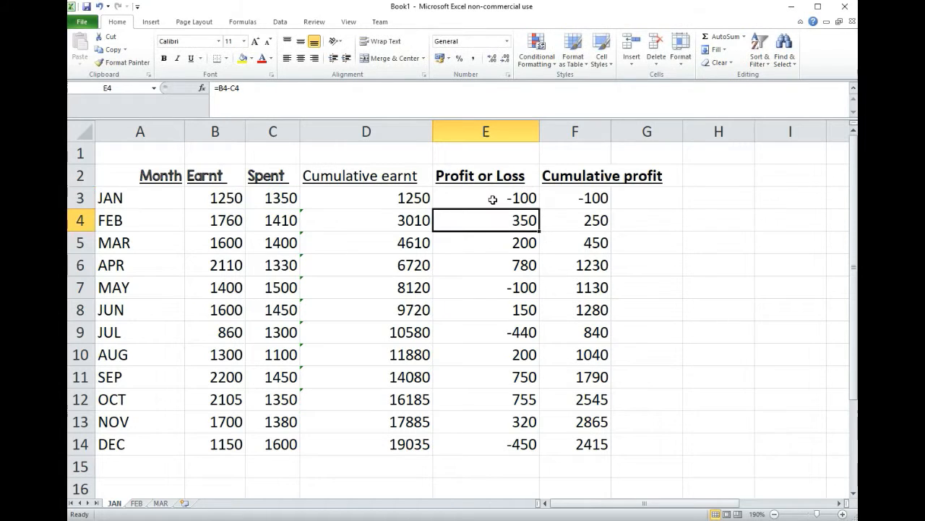
click(511, 284)
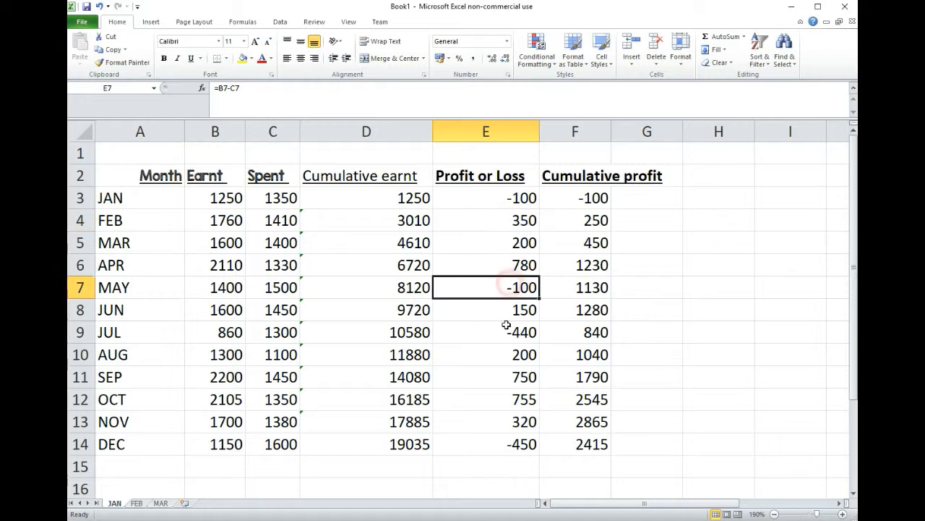
click(504, 333)
click(510, 444)
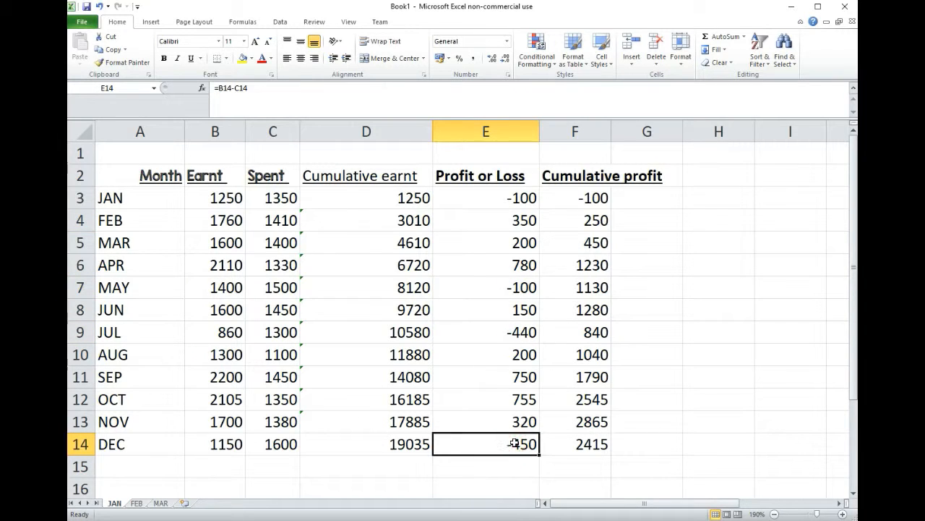
Examine the Cumulative profit column from January to December alongside the figures it is built from
click(597, 200)
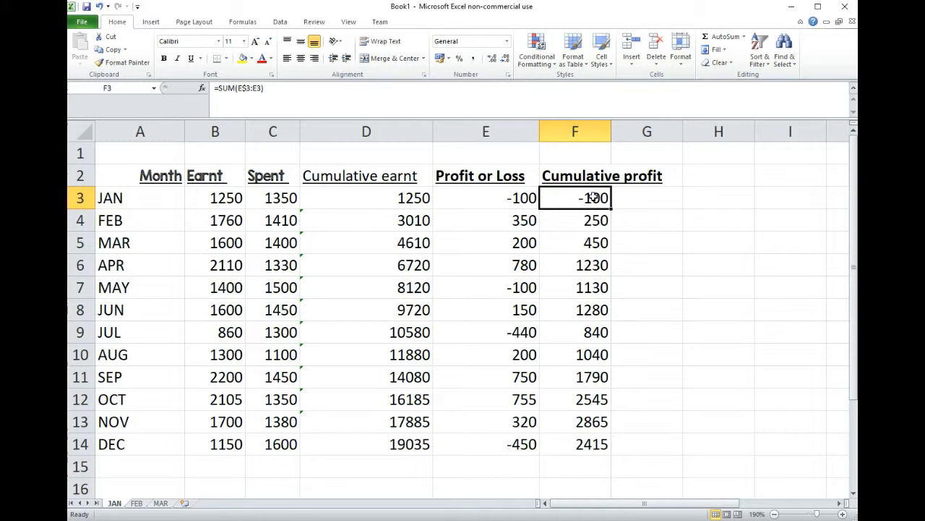
drag(597, 200, 588, 444)
click(588, 444)
click(585, 197)
click(457, 203)
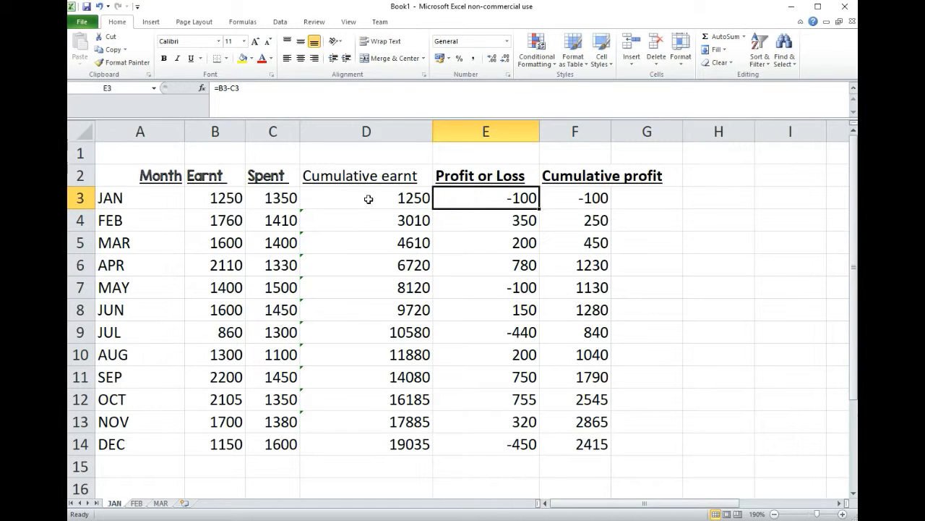
drag(597, 444, 226, 203)
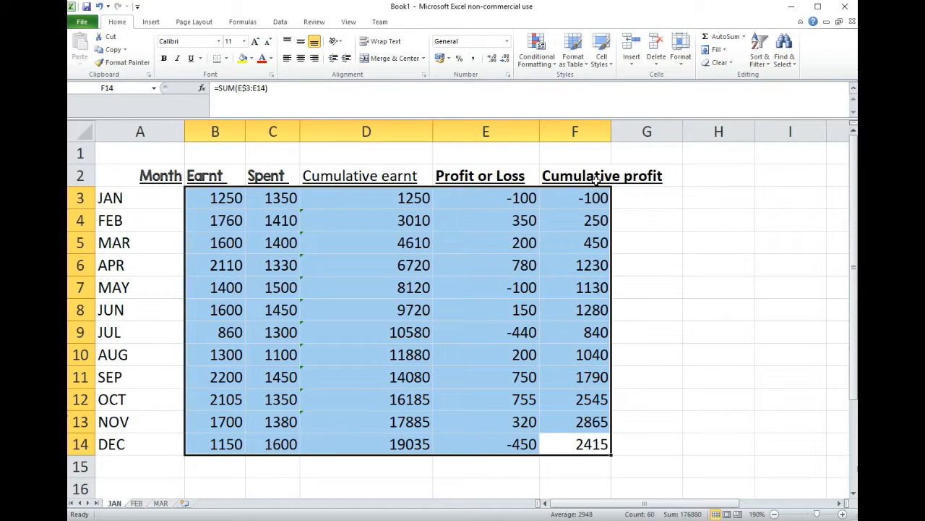
Compare the monthly figures in the Earnt and Spent columns, including January's pair of values
drag(211, 175, 221, 444)
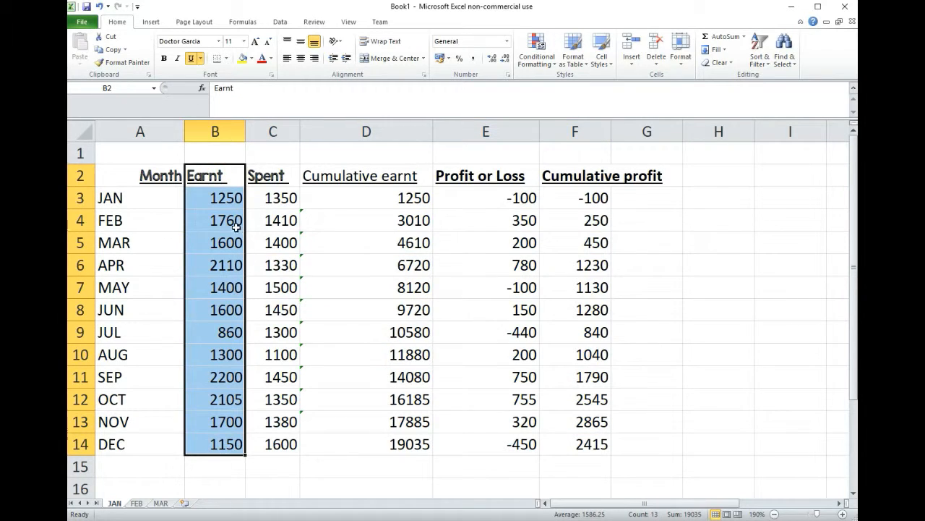
drag(277, 173, 276, 444)
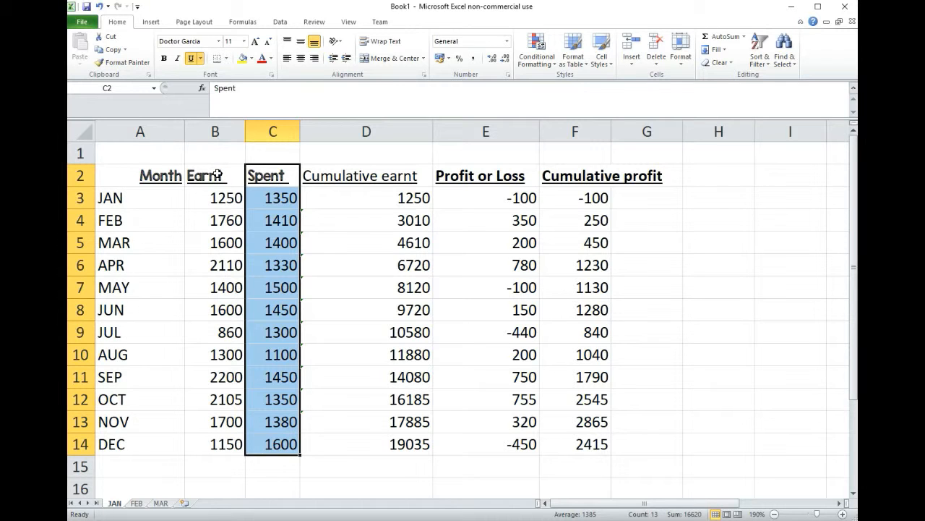
drag(222, 172, 231, 439)
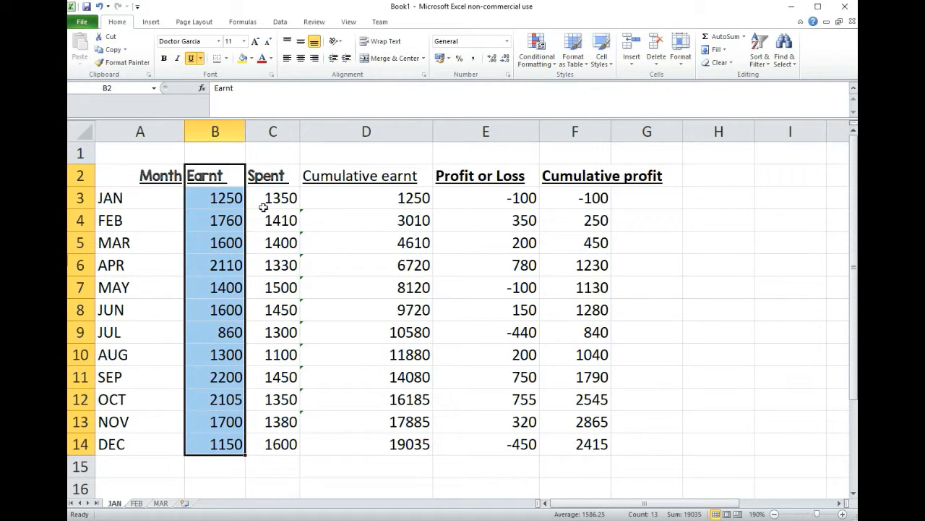
drag(269, 176, 272, 438)
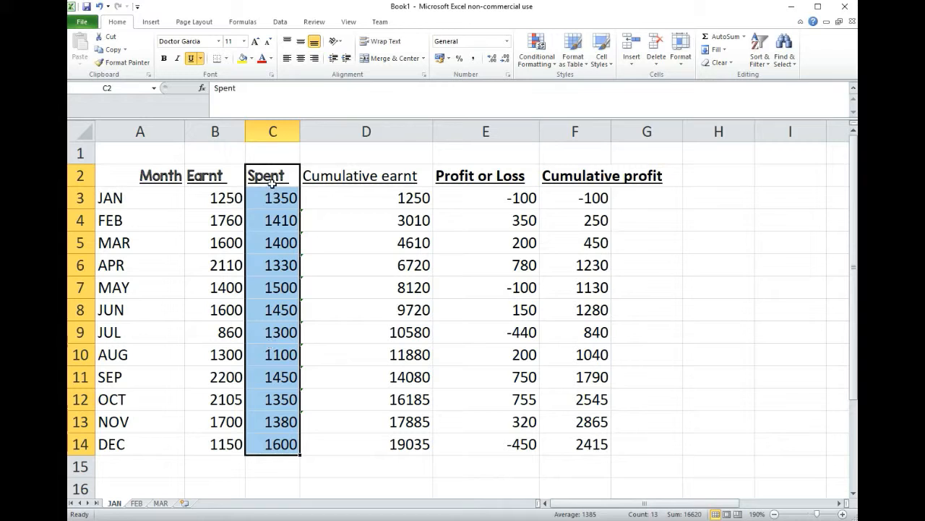
drag(222, 175, 227, 442)
drag(266, 176, 283, 445)
click(277, 200)
click(220, 198)
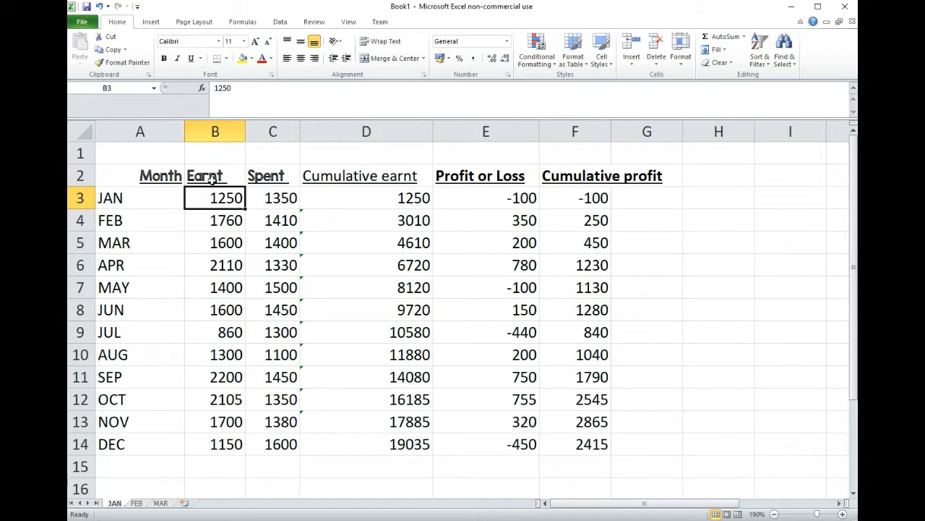
click(279, 200)
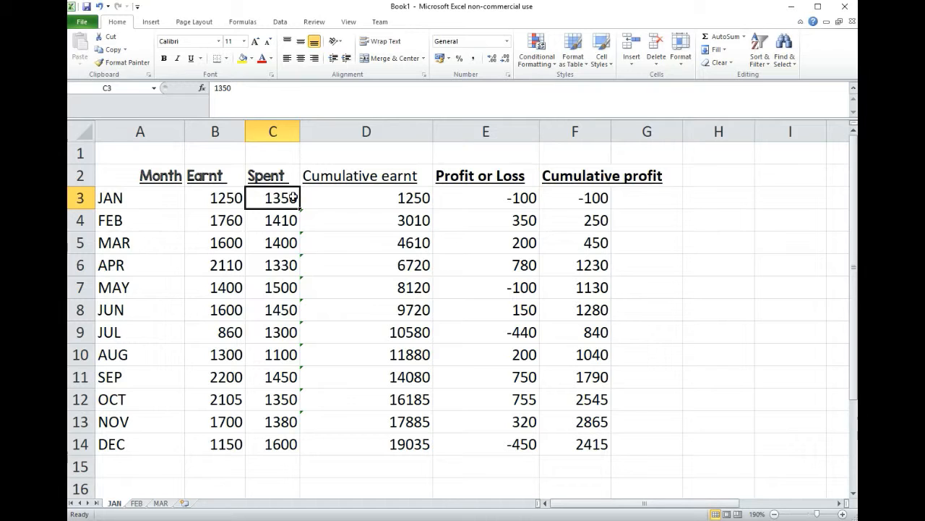
click(212, 197)
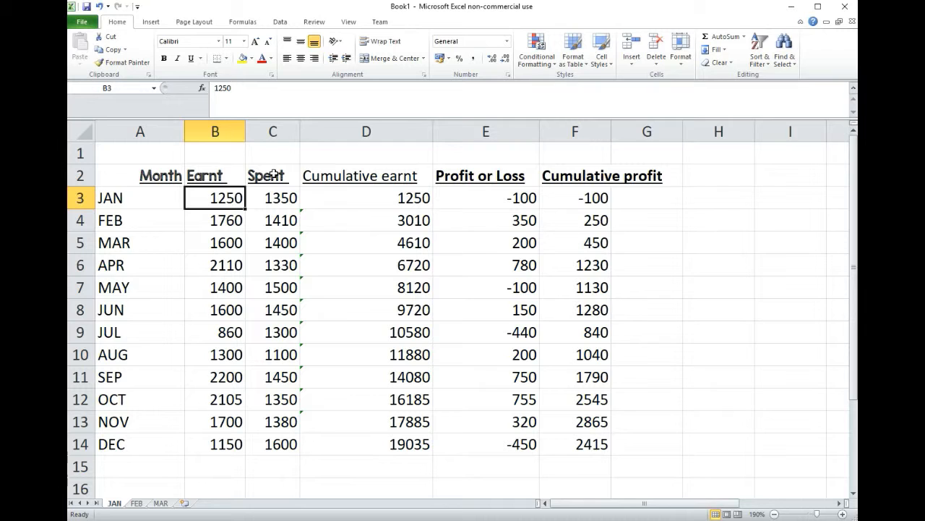
Review the Earnt, Spent, Profit or Loss and Cumulative profit headings, the December formula in F14 and the whole data range
click(226, 175)
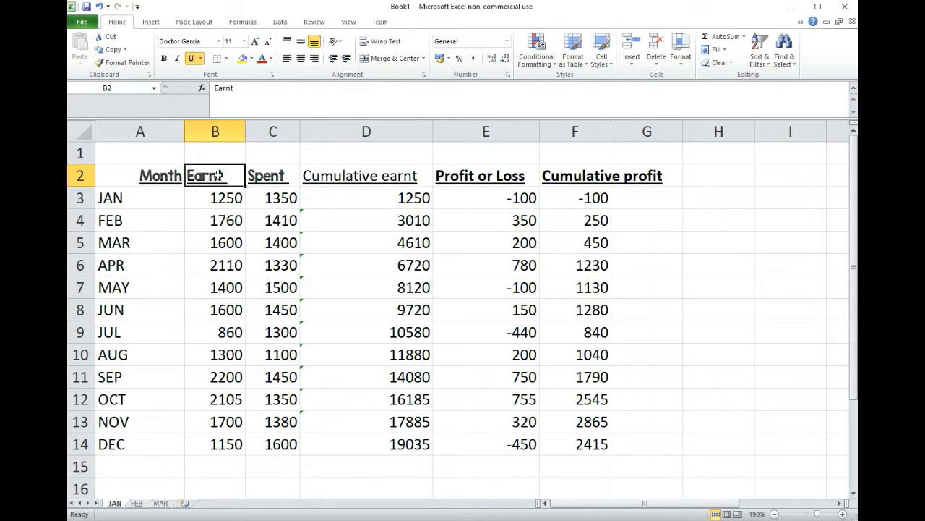
click(273, 175)
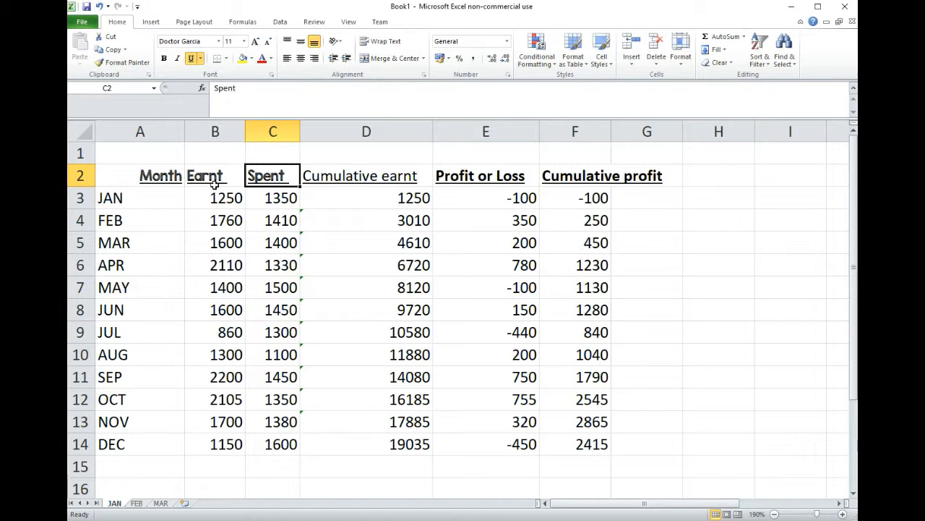
click(450, 176)
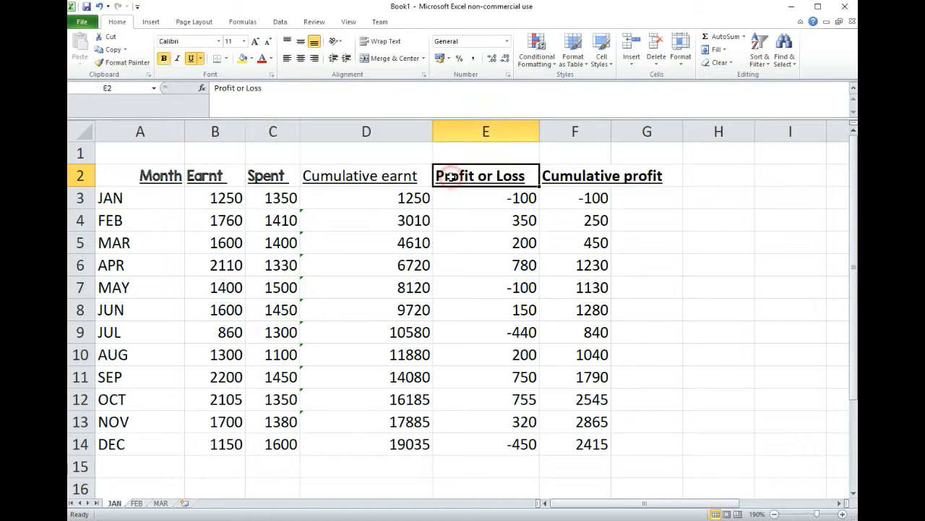
click(581, 176)
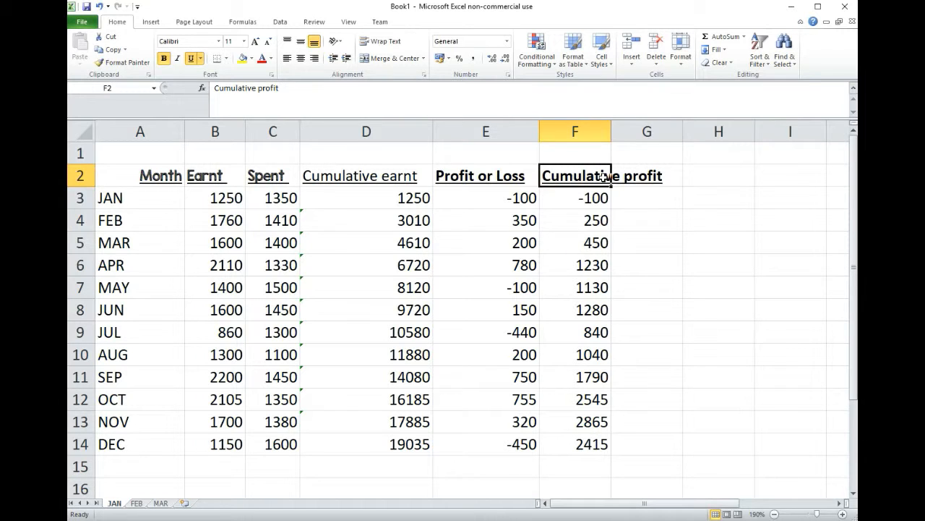
click(584, 444)
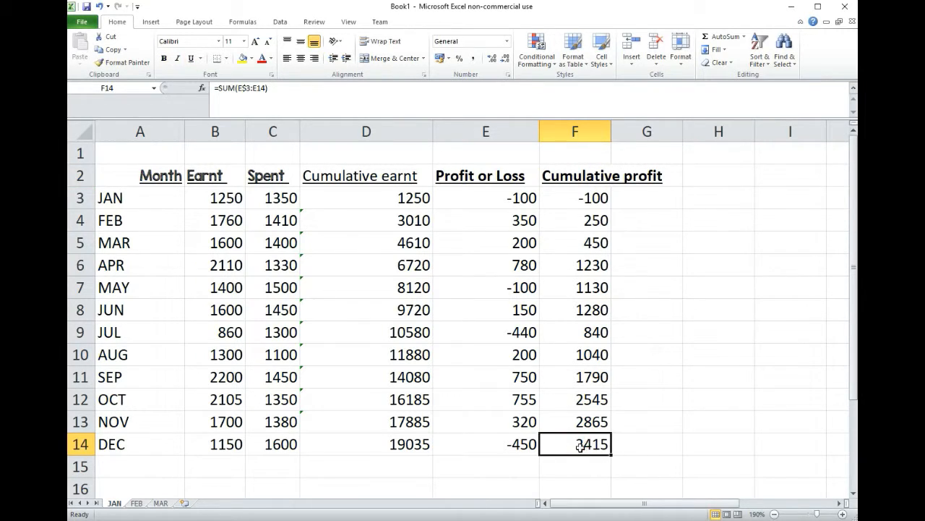
double_click(586, 444)
key(Return)
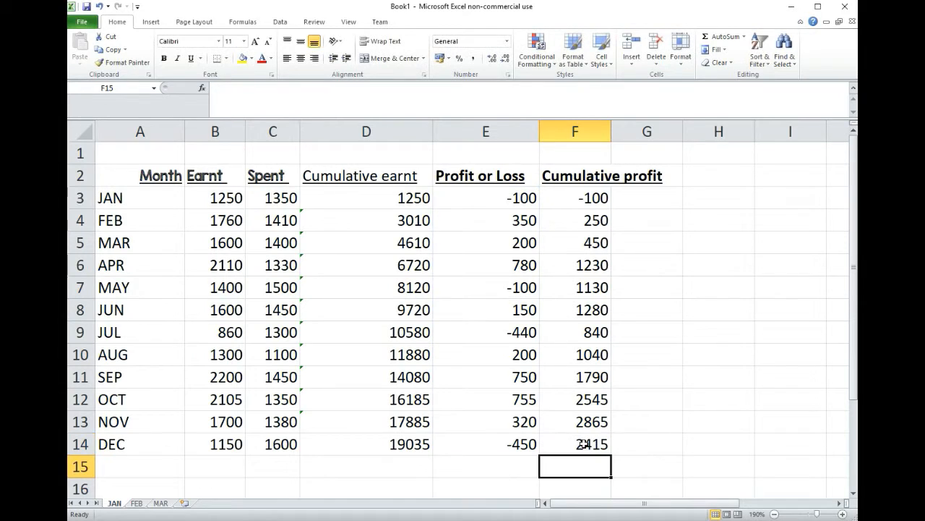
click(583, 444)
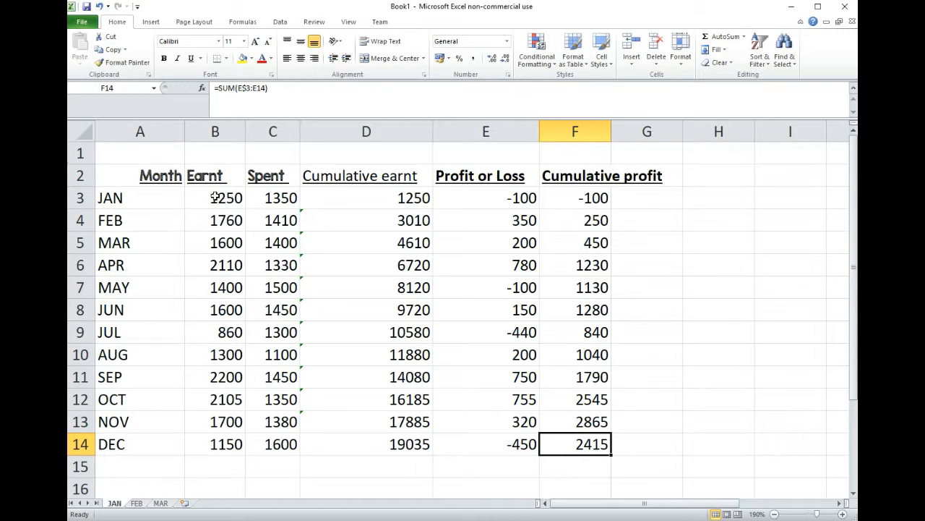
drag(211, 191, 553, 432)
click(716, 239)
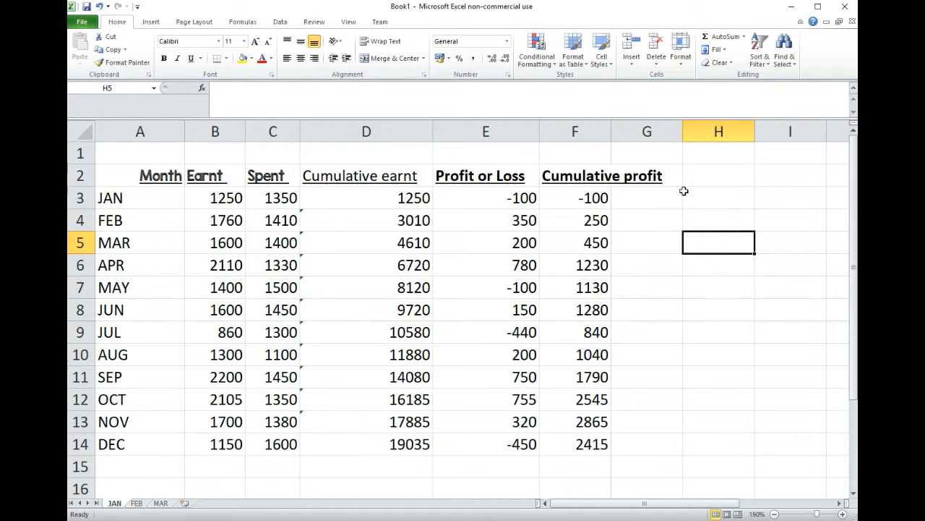
Widen column F so that the Cumulative profit heading fits inside it
click(598, 131)
drag(612, 131, 666, 139)
click(698, 198)
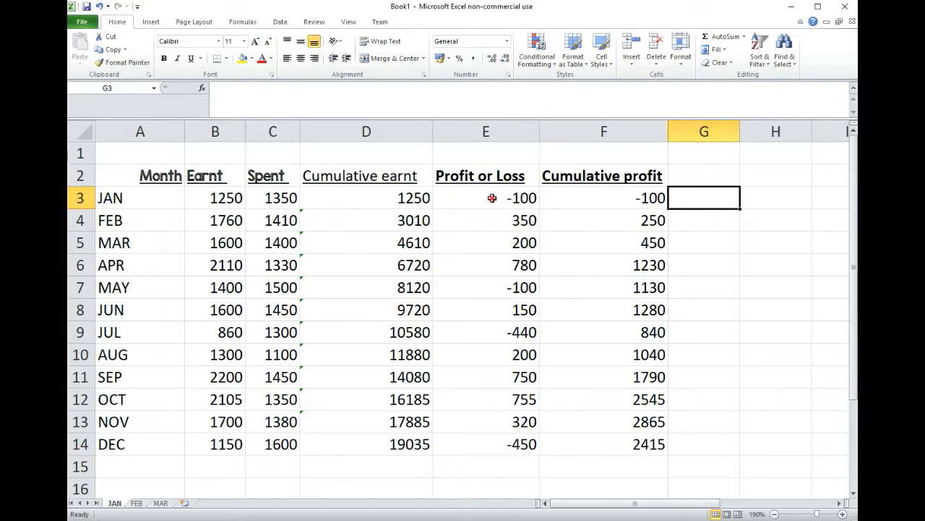
Compare January's profit or loss in E3 with the Earnt figures in column B
click(485, 198)
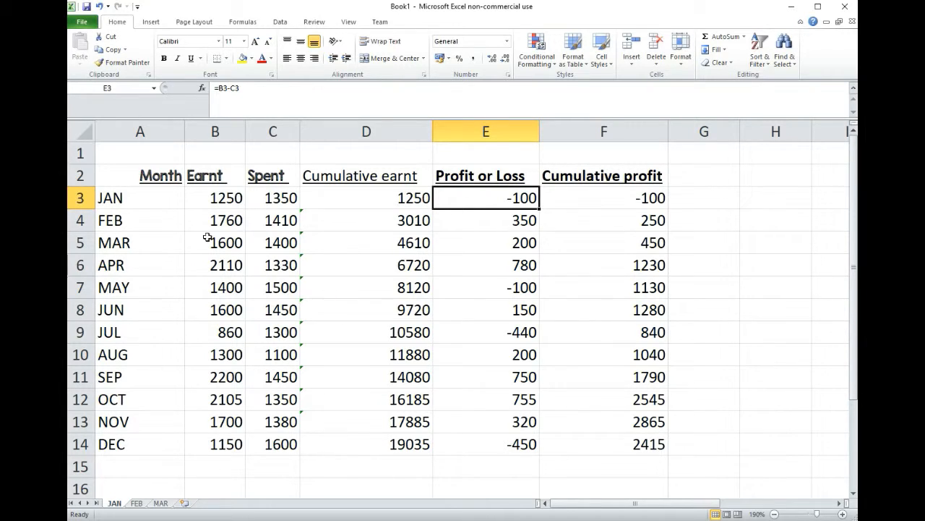
click(223, 202)
drag(229, 201, 223, 441)
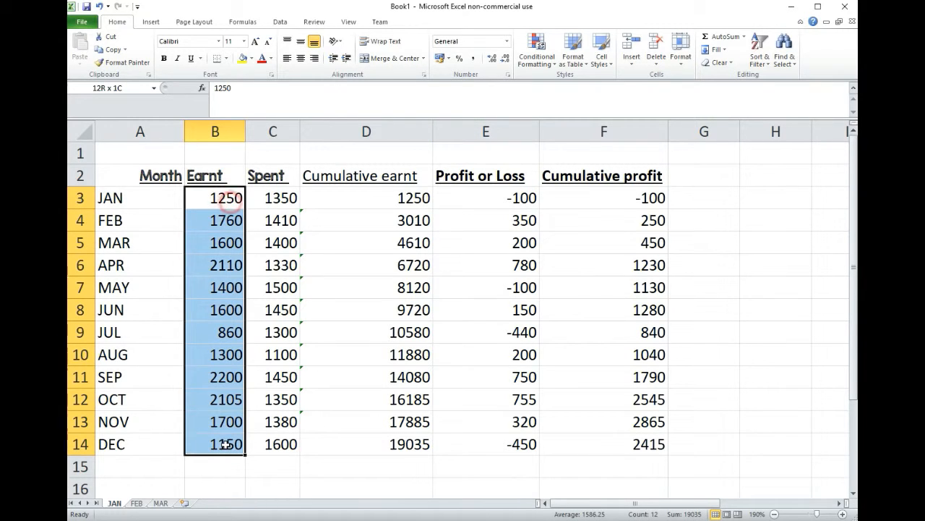
click(497, 192)
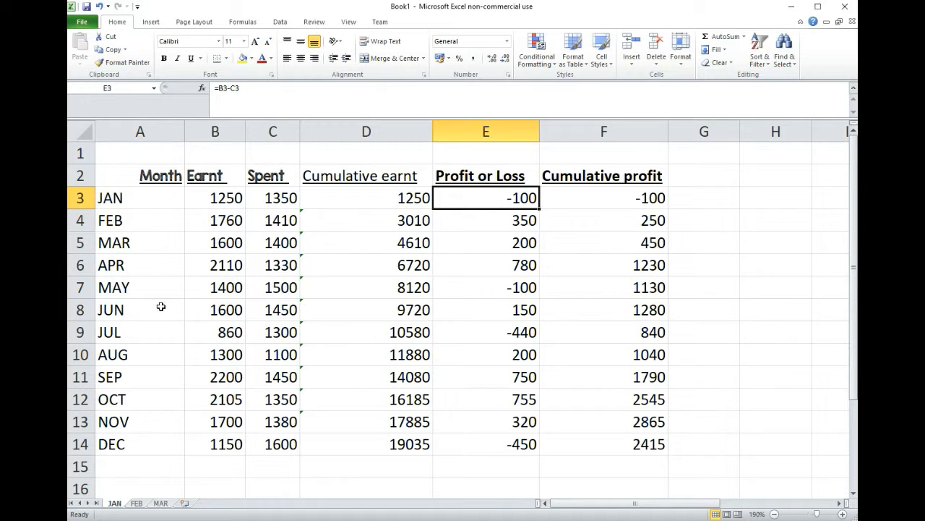
click(221, 199)
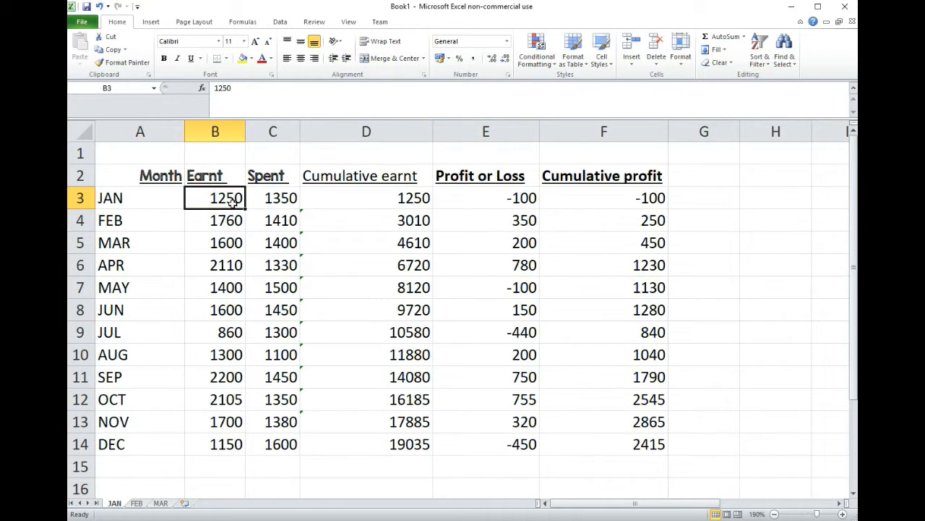
click(498, 197)
Enter the heading "Profit margin(%profit/earnt" in cell G2, beside the Cumulative profit heading
click(692, 193)
click(692, 175)
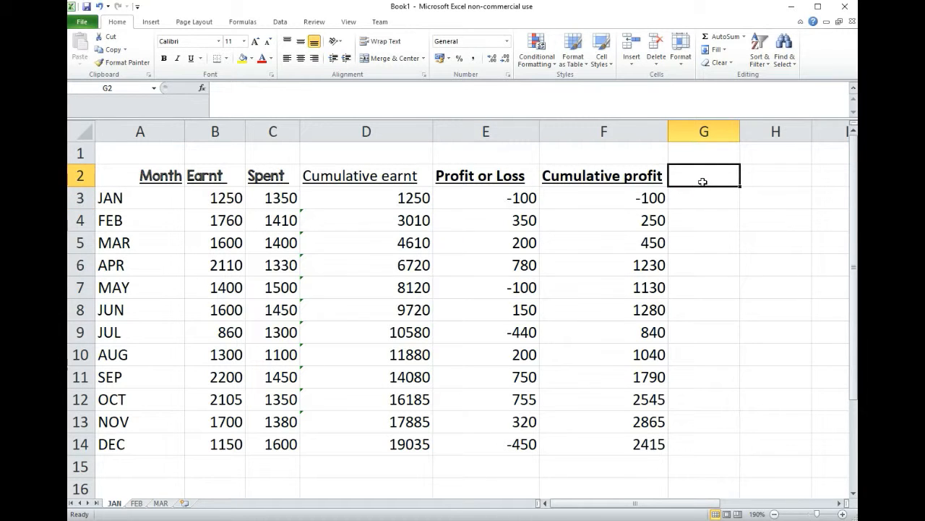
text(pERCEN)
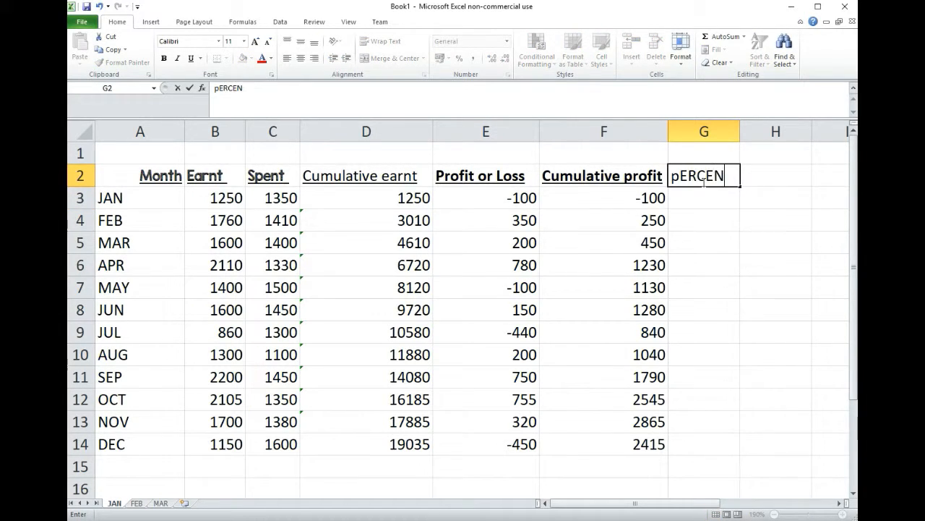
key(BackSpace)
key(BackSpace)
key(BackSpace)
key(BackSpace)
key(BackSpace)
key(BackSpace)
text(p)
key(BackSpace)
text(p)
key(BackSpace)
text(Profit margin()
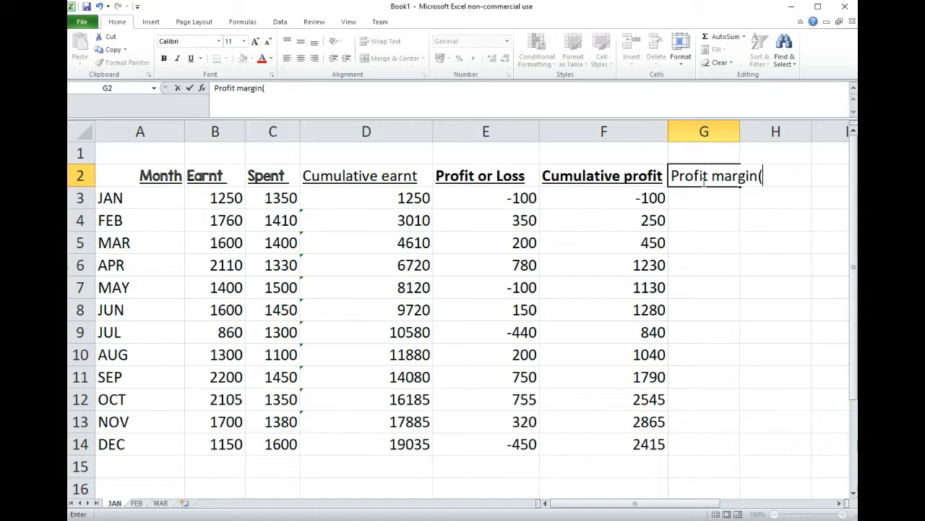
text(%)
text(ea)
key(BackSpace)
key(BackSpace)
text(profit/earnt)
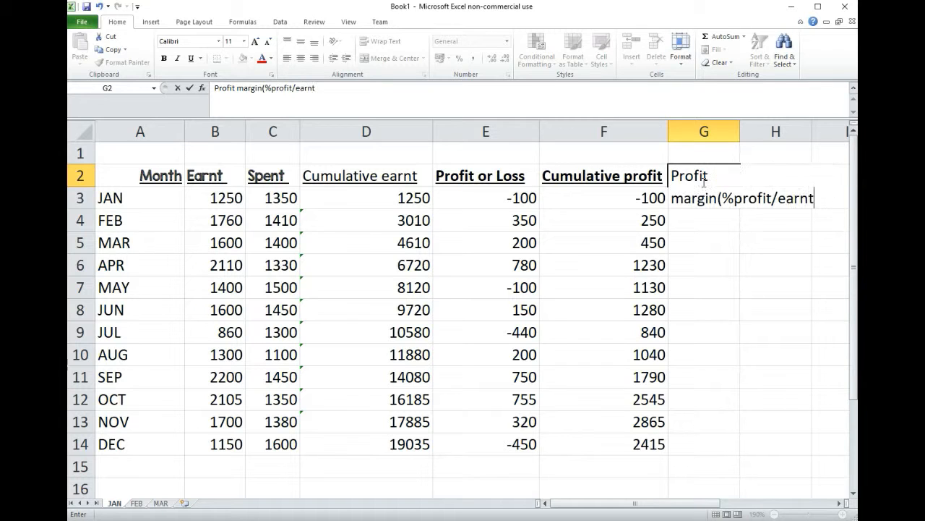
key(Return)
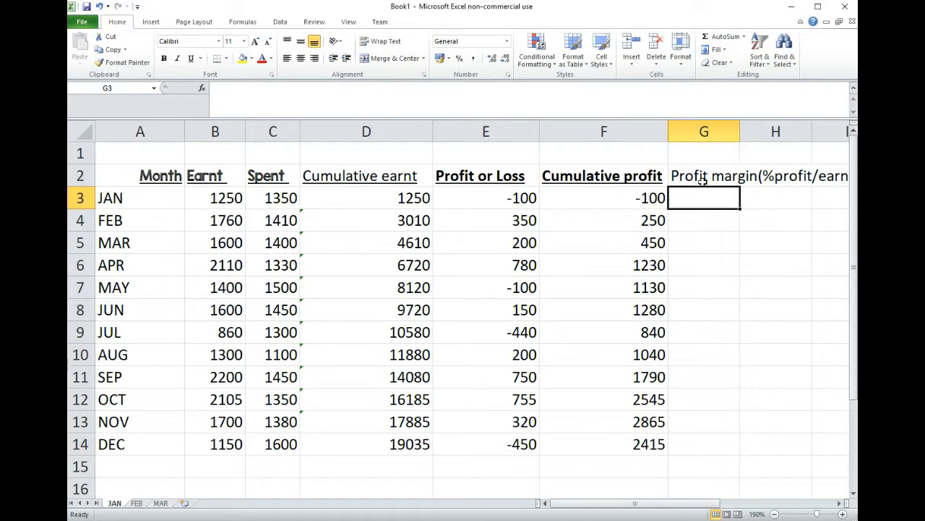
Enter the formula =E3/B3 in G3 to divide January's profit or loss by its earnings
text(=)
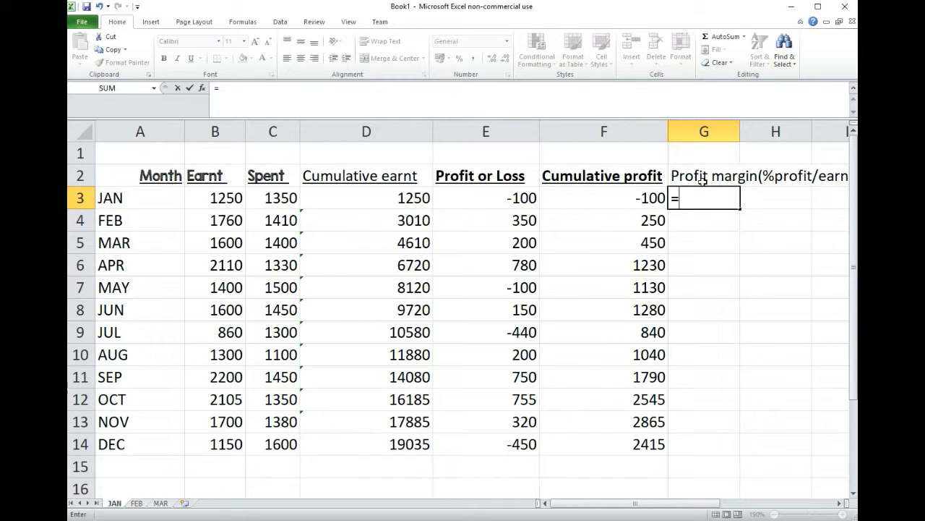
text(e3)
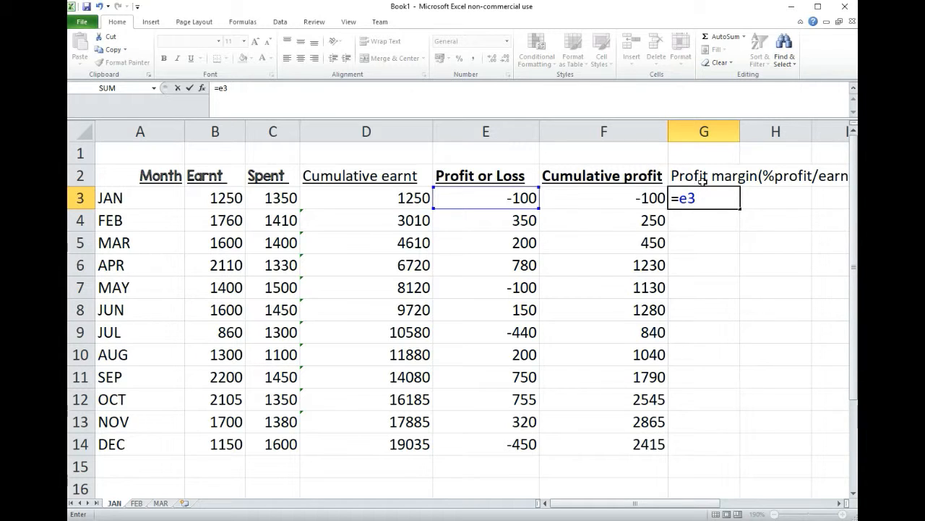
text(/b3)
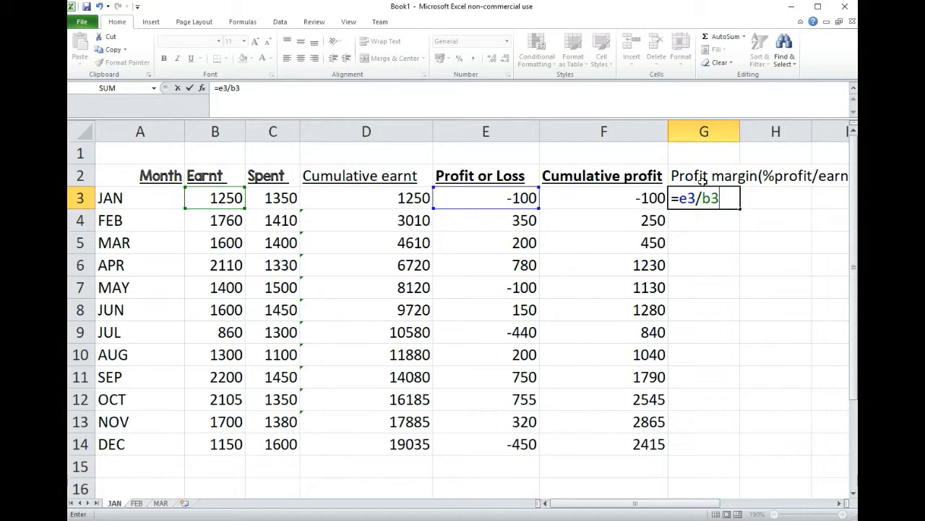
key(Return)
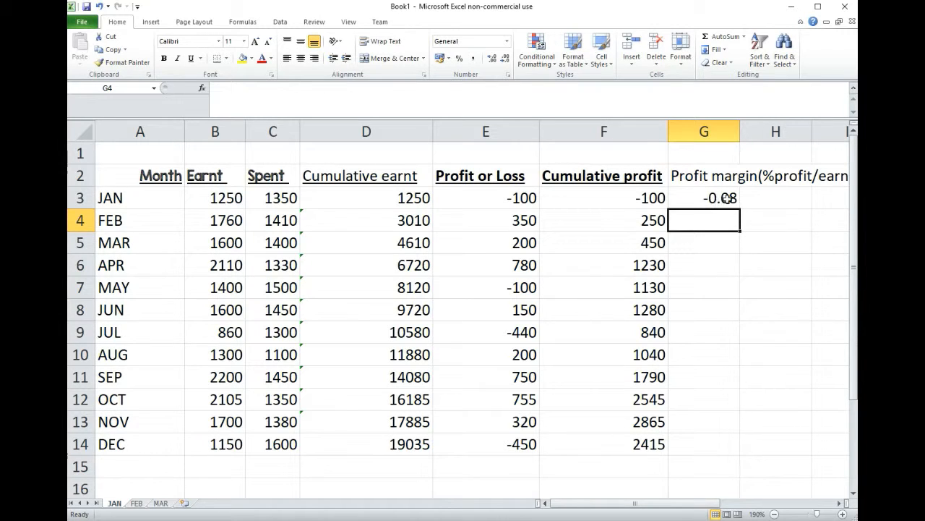
Change the G3 formula to =E3/B3*100 and fill it down through December in G14
click(727, 198)
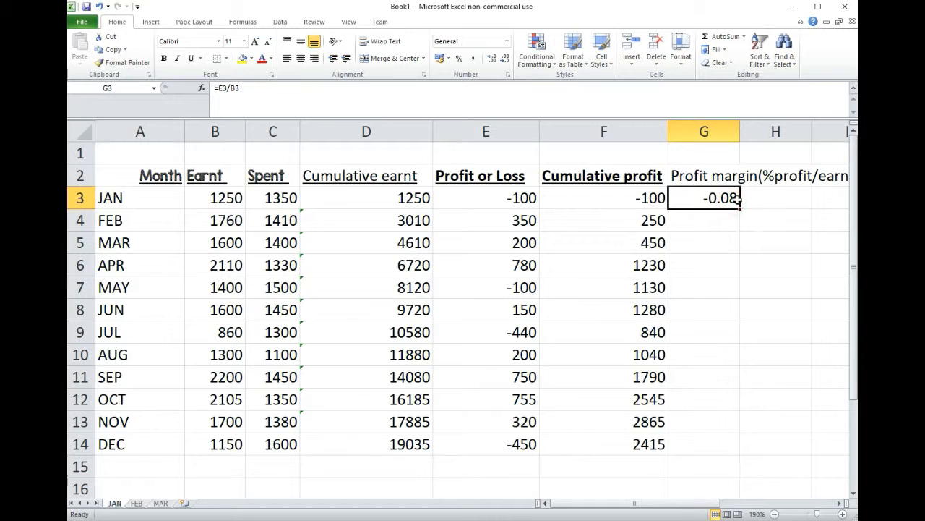
click(259, 92)
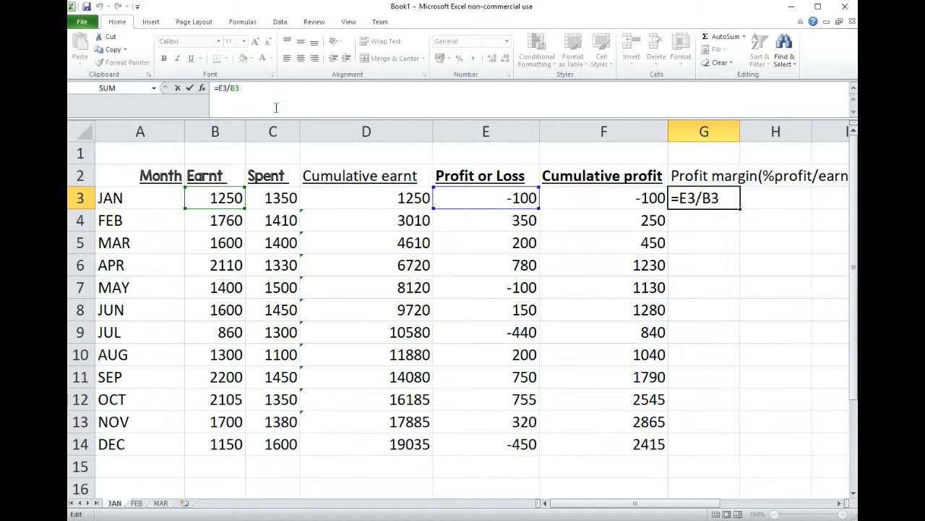
text(*)
double_click(728, 196)
click(731, 197)
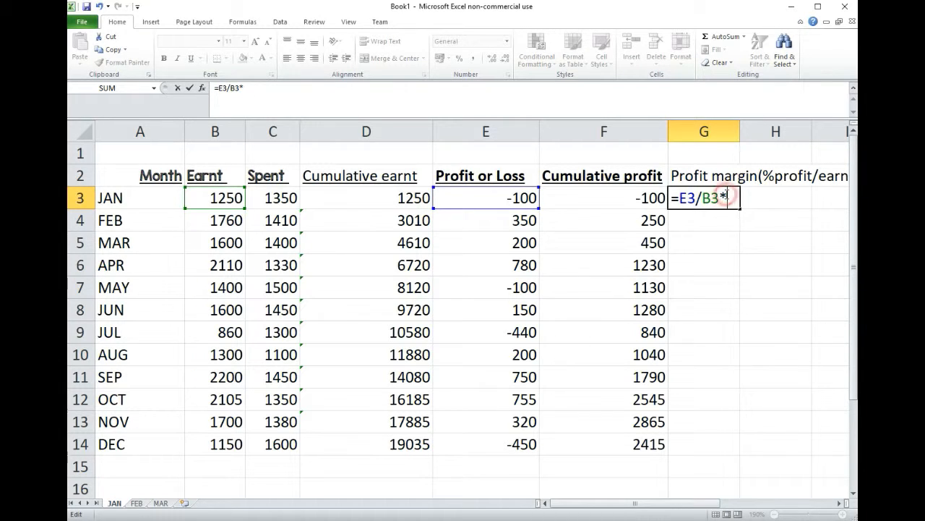
text(100)
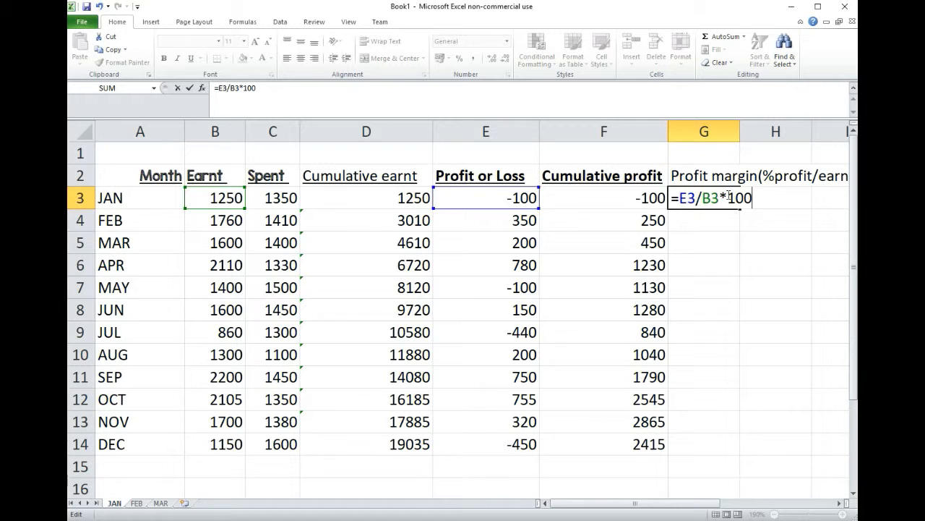
key(Return)
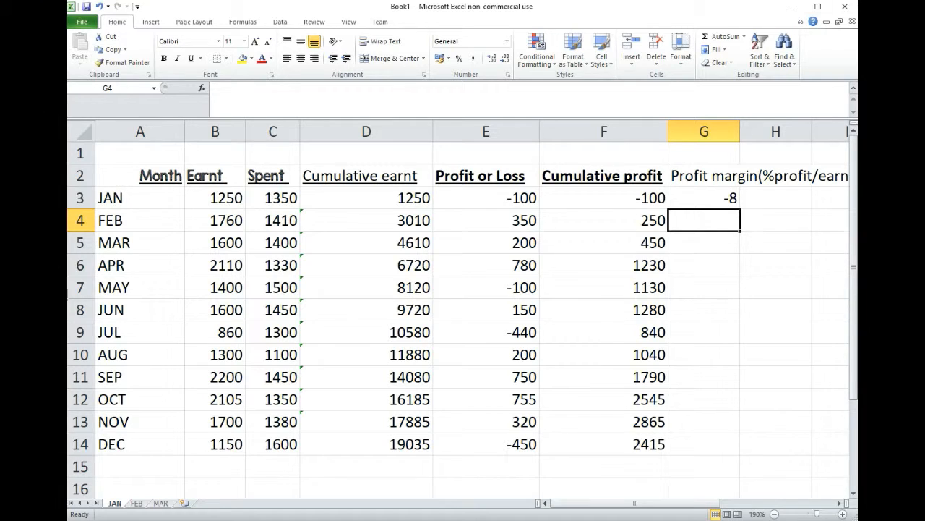
click(731, 197)
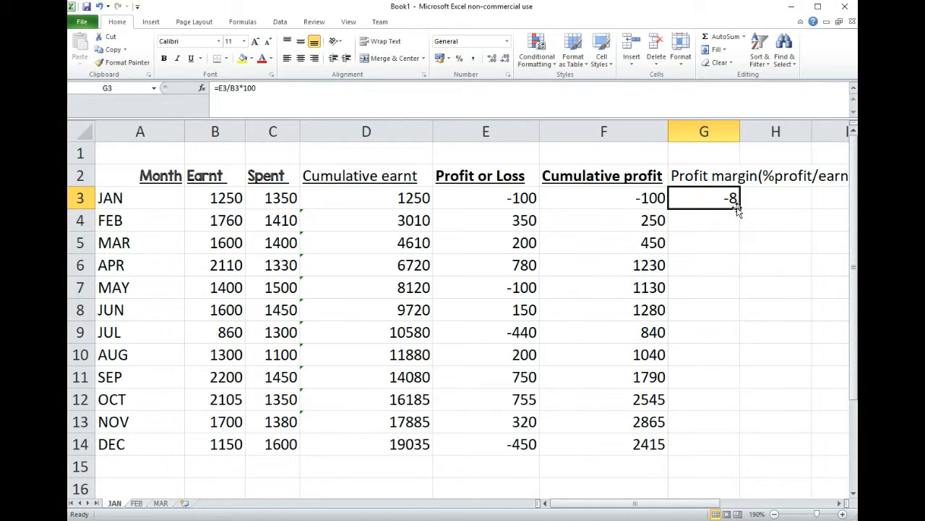
drag(739, 209, 728, 452)
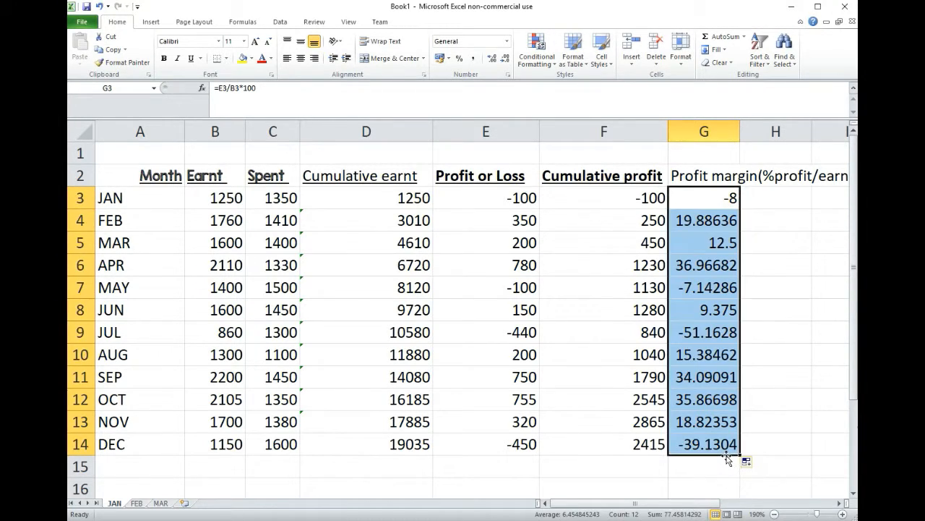
Examine the profit margin formulas for several months, comparing March's margin with its profit in E5 and earnings in B5
click(725, 221)
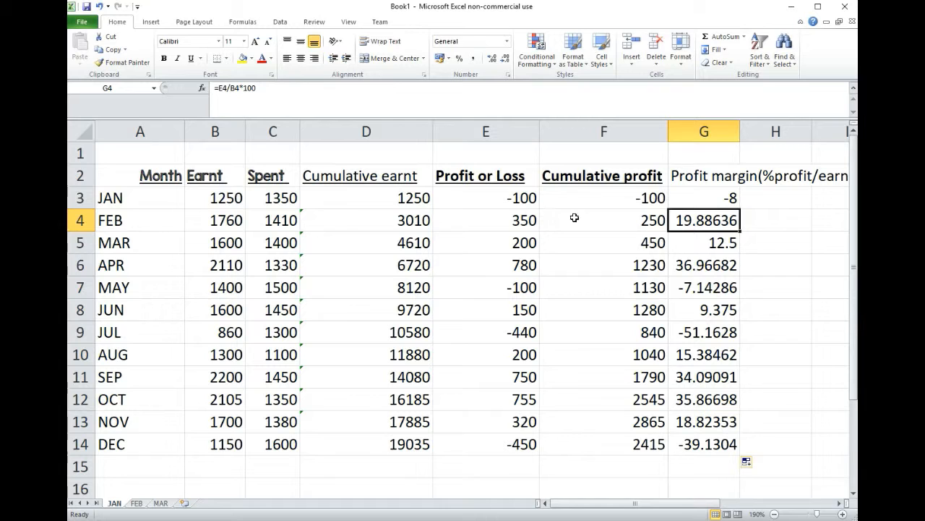
click(732, 243)
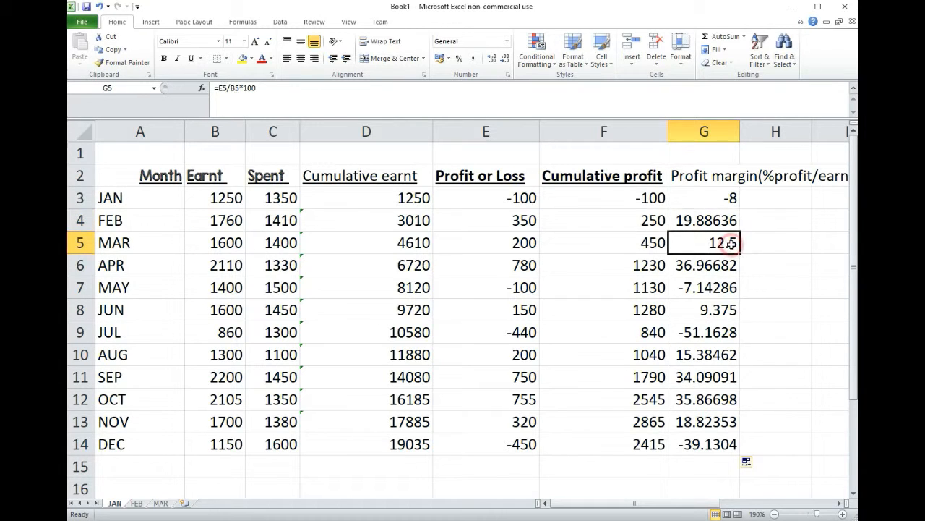
click(516, 246)
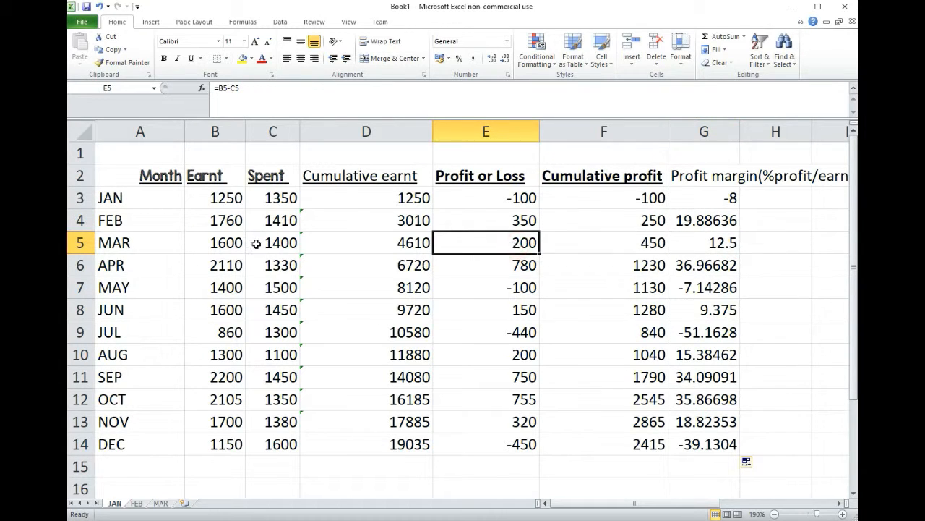
click(233, 240)
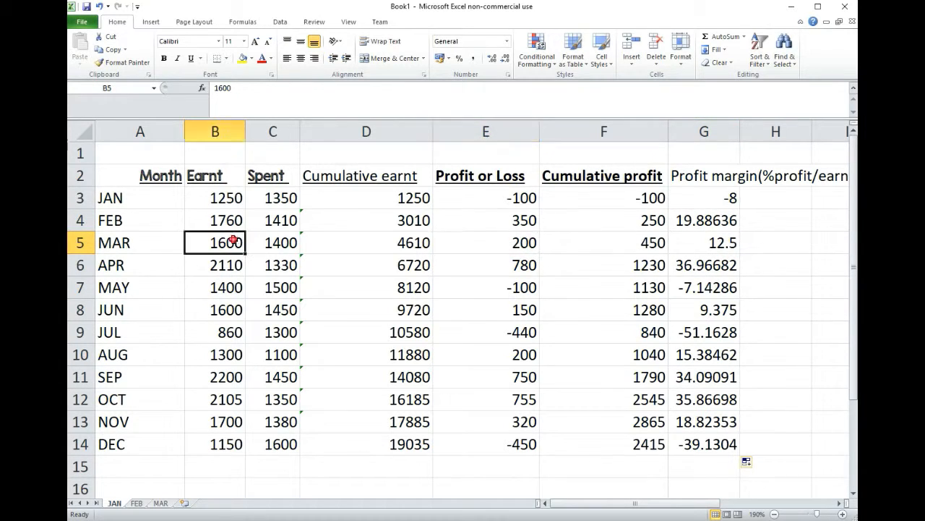
click(714, 196)
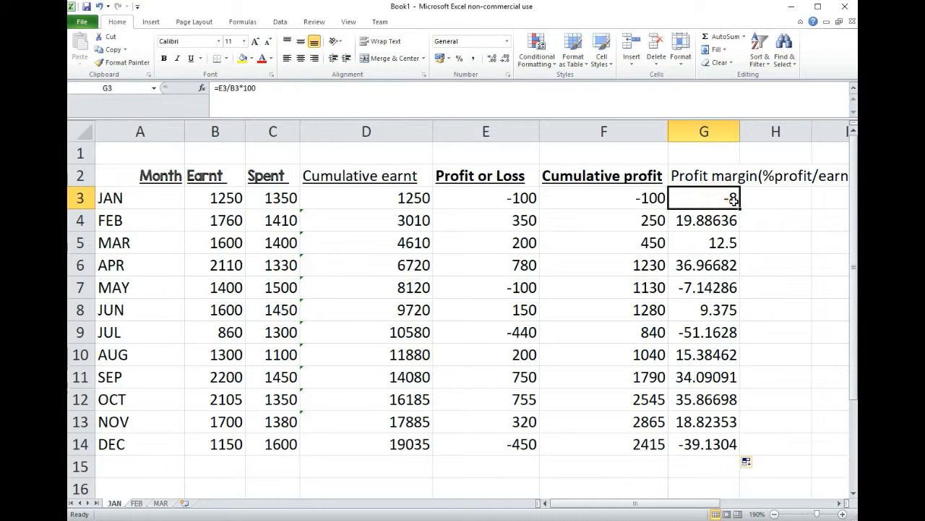
click(723, 245)
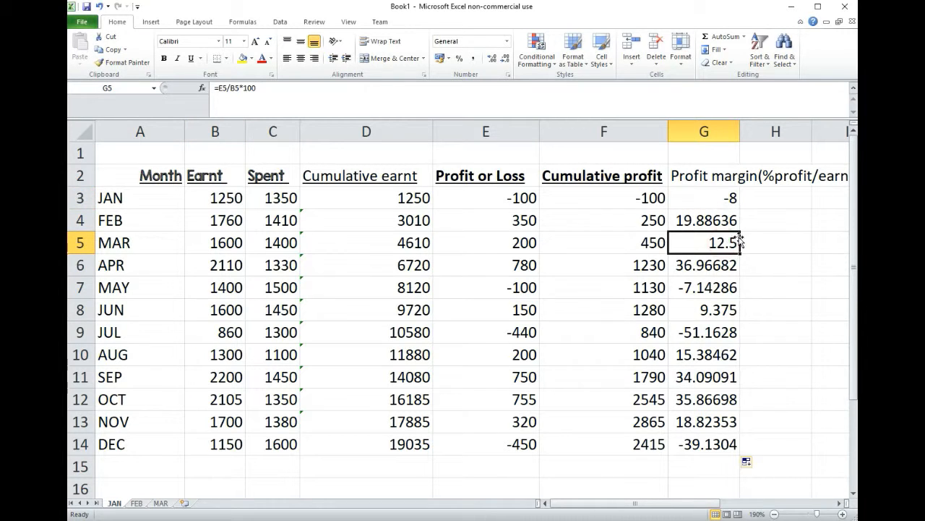
click(720, 311)
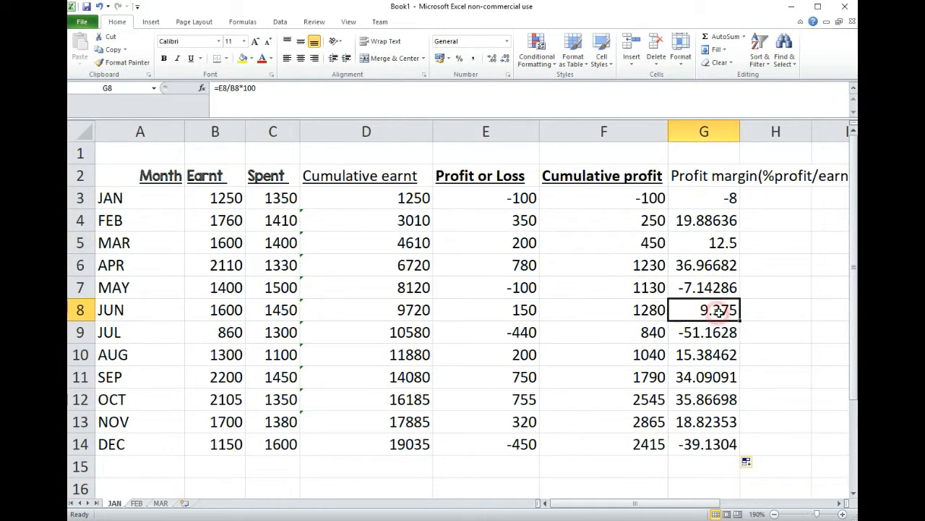
click(723, 259)
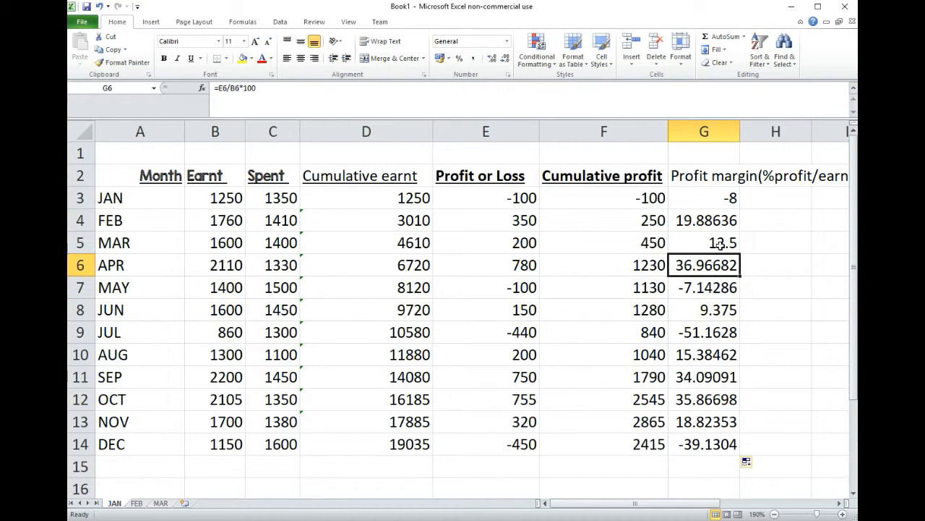
Open the cell formatting for the profit margins in G3:G14 and choose the Number category
drag(714, 203, 703, 437)
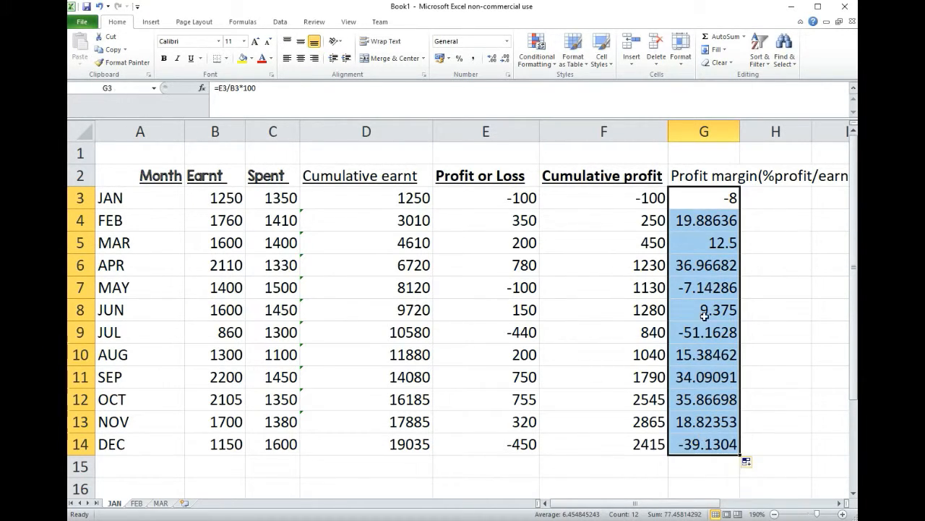
right_click(701, 275)
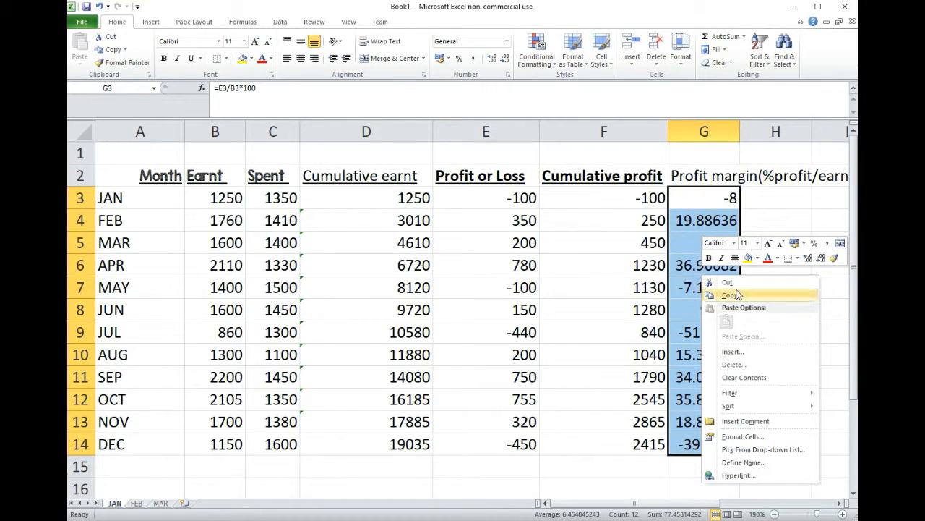
click(735, 439)
drag(702, 278, 375, 197)
click(266, 213)
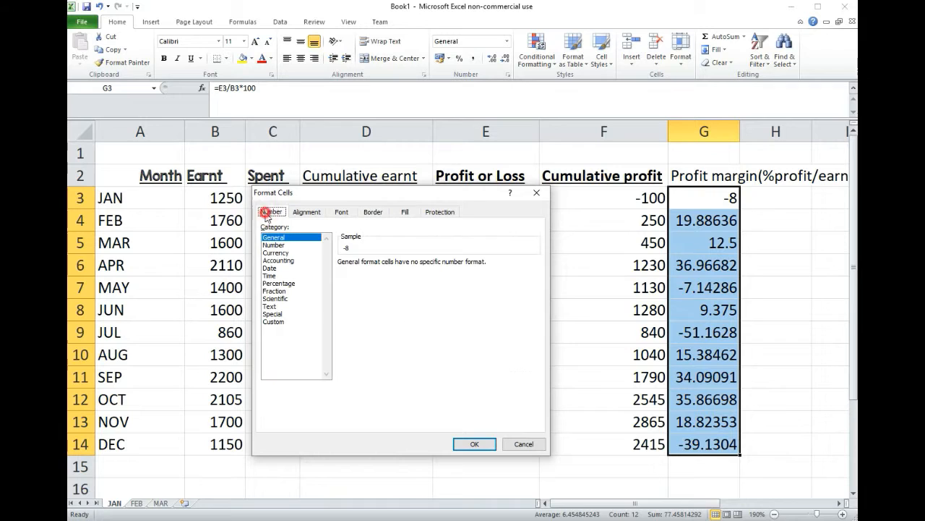
click(306, 212)
click(271, 212)
click(275, 245)
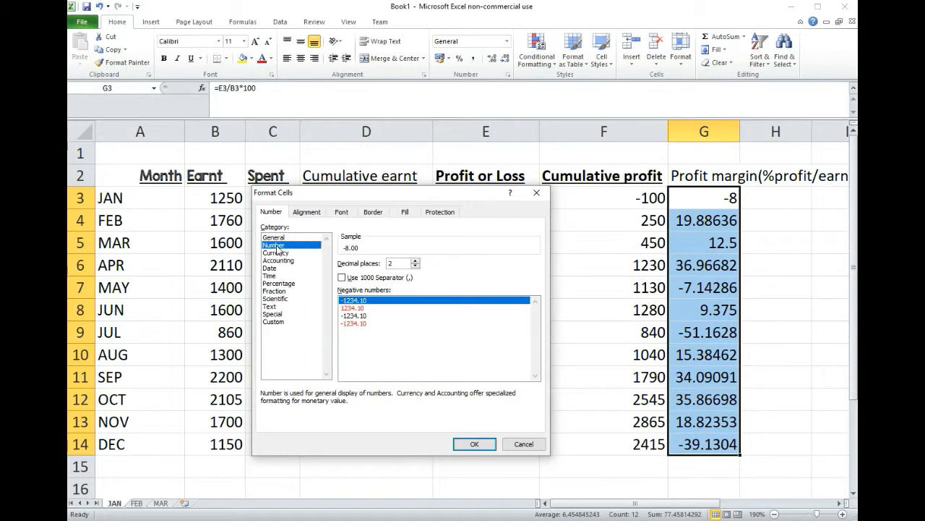
Try five decimal places for the profit margin number format
click(415, 267)
click(415, 261)
click(415, 261)
click(415, 261)
click(415, 261)
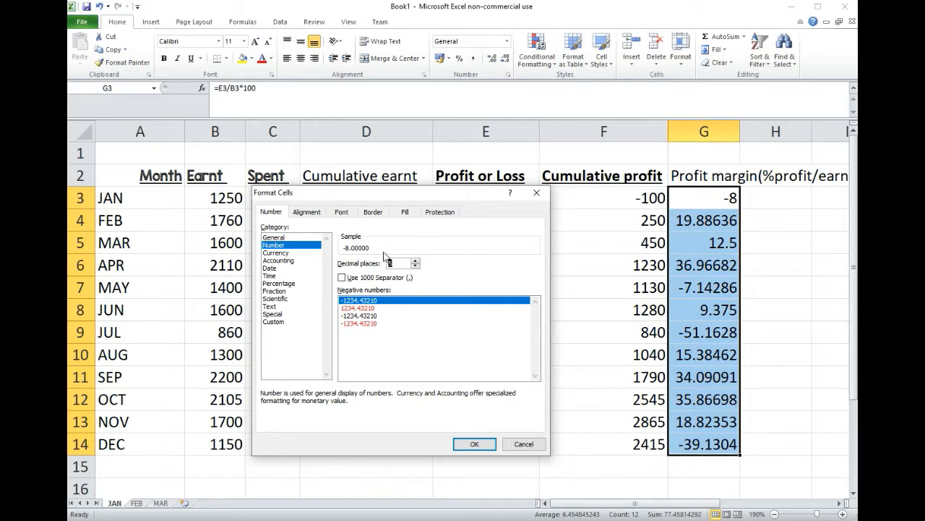
Set the number format to 1 decimal place and apply it to the profit margins in G3:G14
click(417, 266)
click(416, 267)
click(416, 266)
click(417, 266)
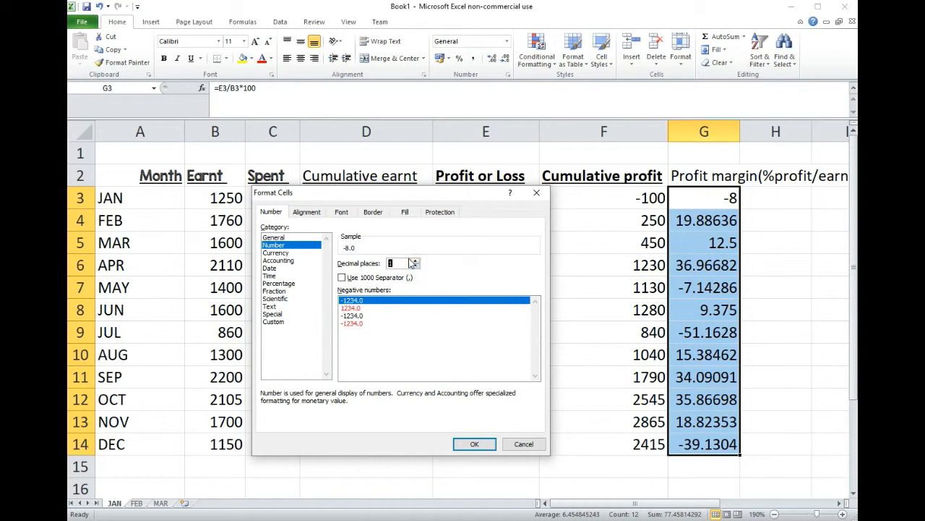
click(478, 441)
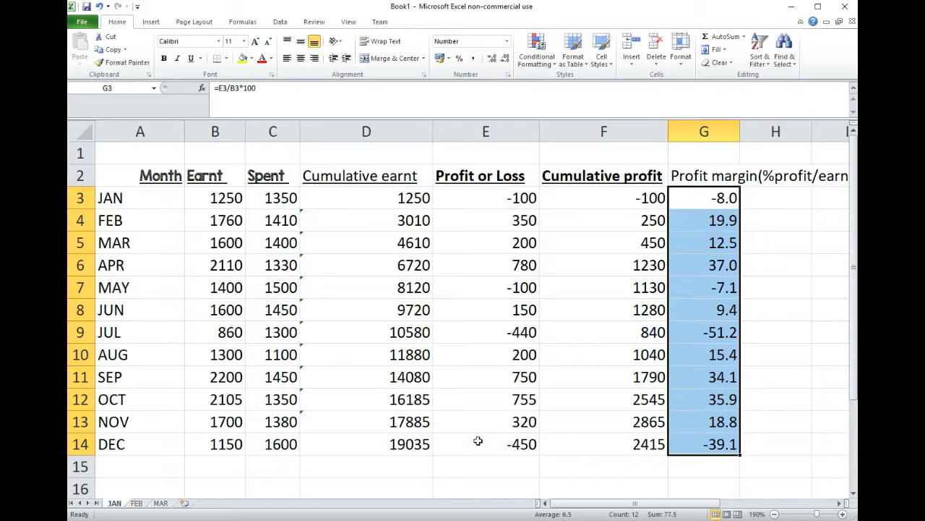
click(788, 272)
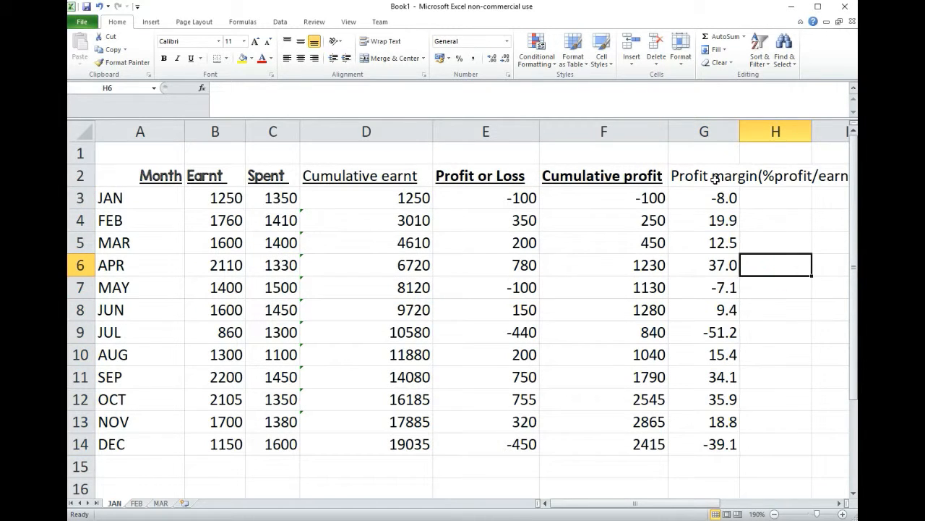
Add an outline border around the profit margin values in G3:G14
drag(717, 197, 702, 443)
right_click(699, 296)
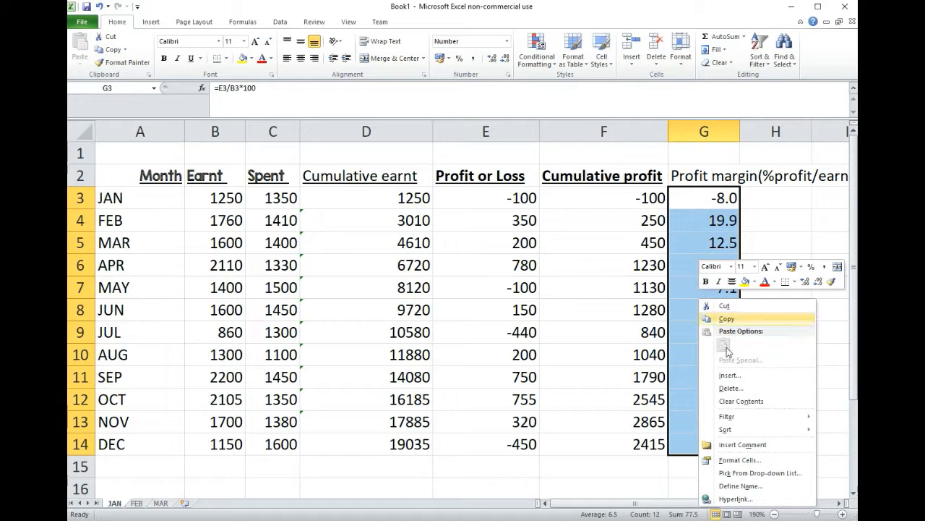
click(730, 461)
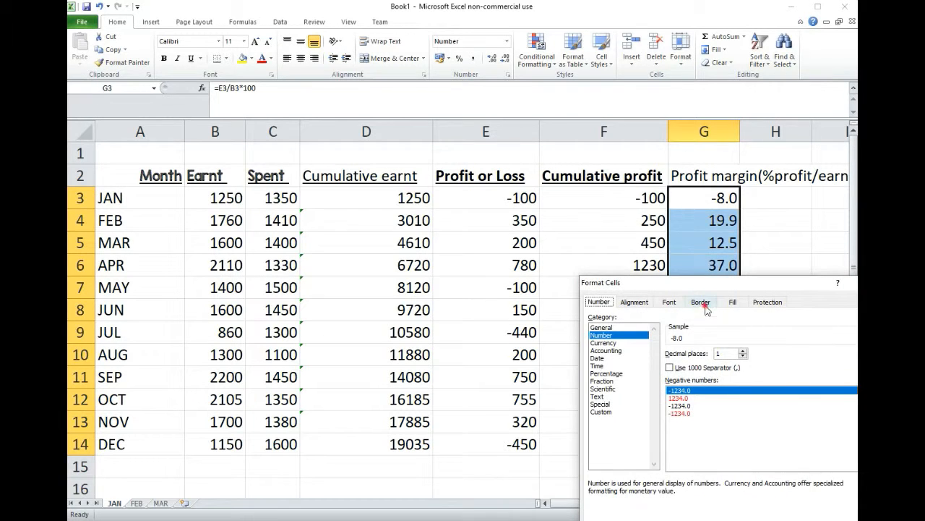
click(700, 302)
drag(748, 283, 440, 190)
click(434, 244)
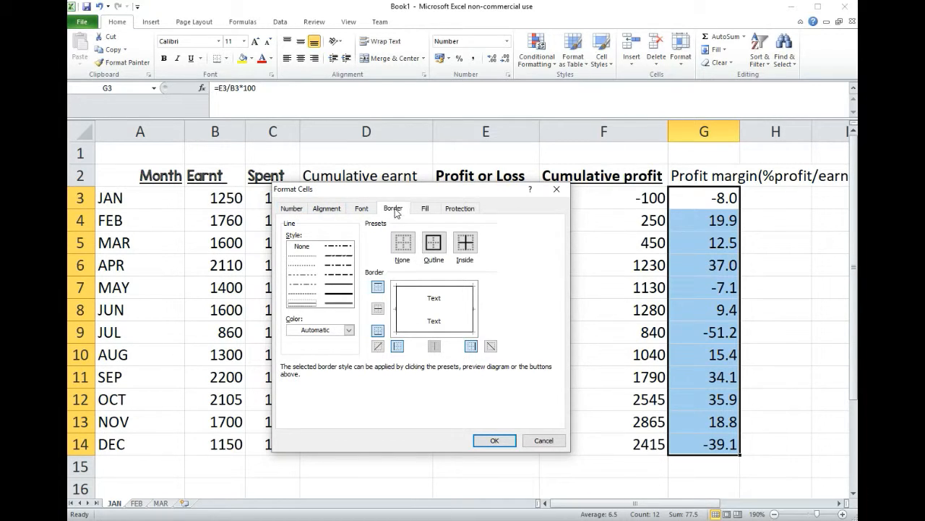
click(434, 243)
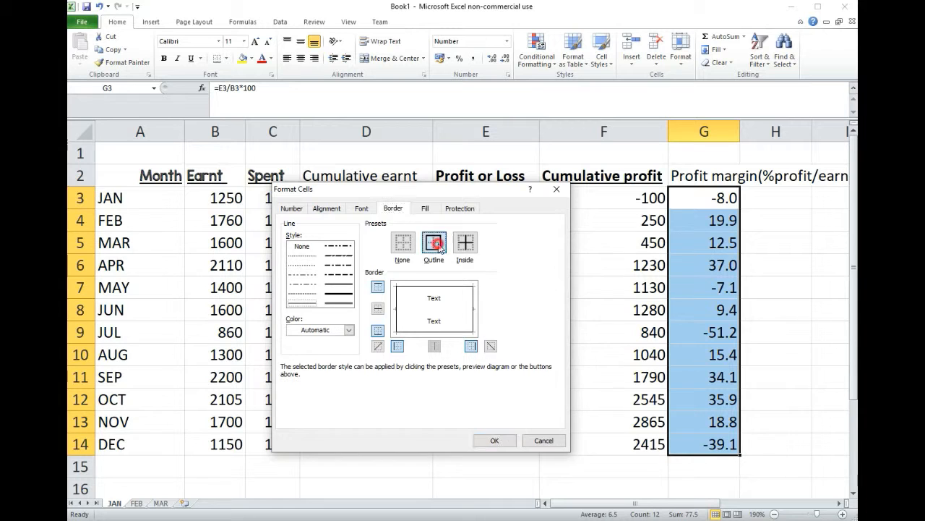
click(494, 440)
click(782, 285)
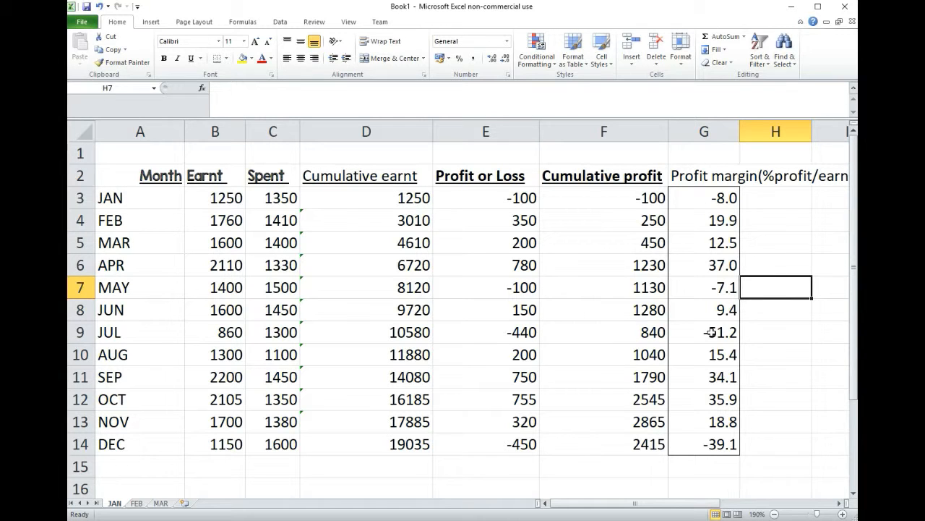
click(711, 443)
click(716, 402)
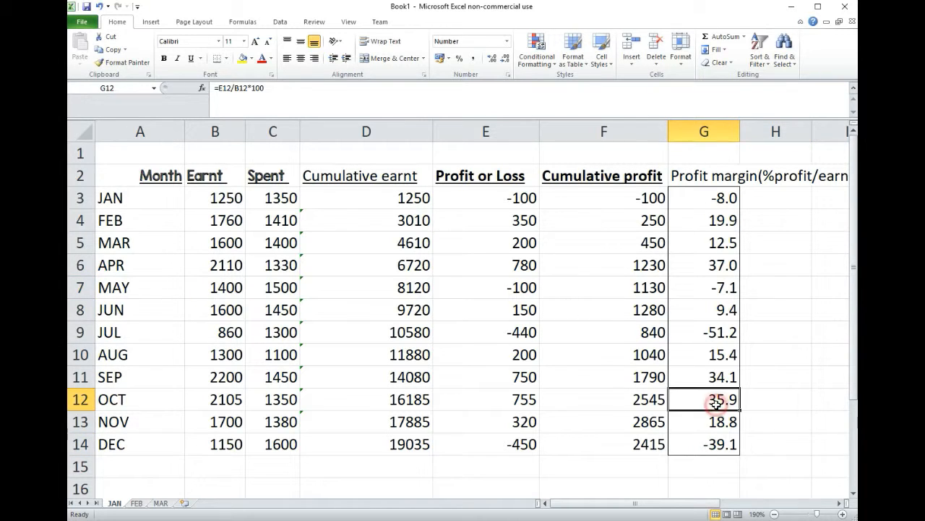
click(721, 308)
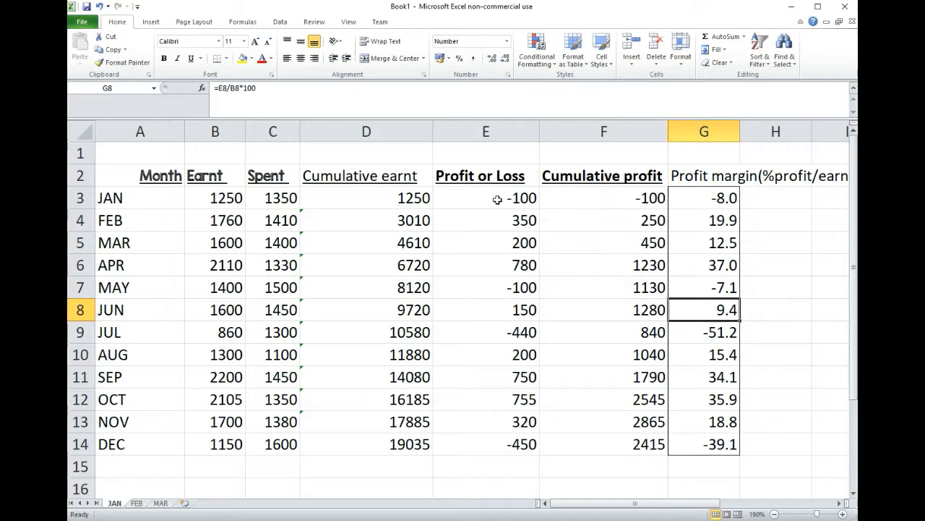
Create a Greater Than highlight rule with threshold 0 for the Profit or Loss values in E3:E14
drag(500, 198, 502, 438)
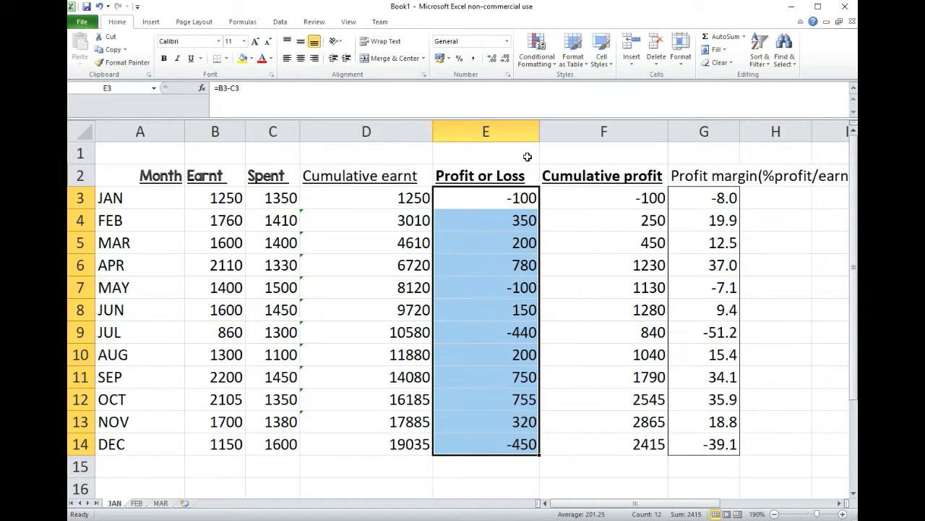
click(540, 45)
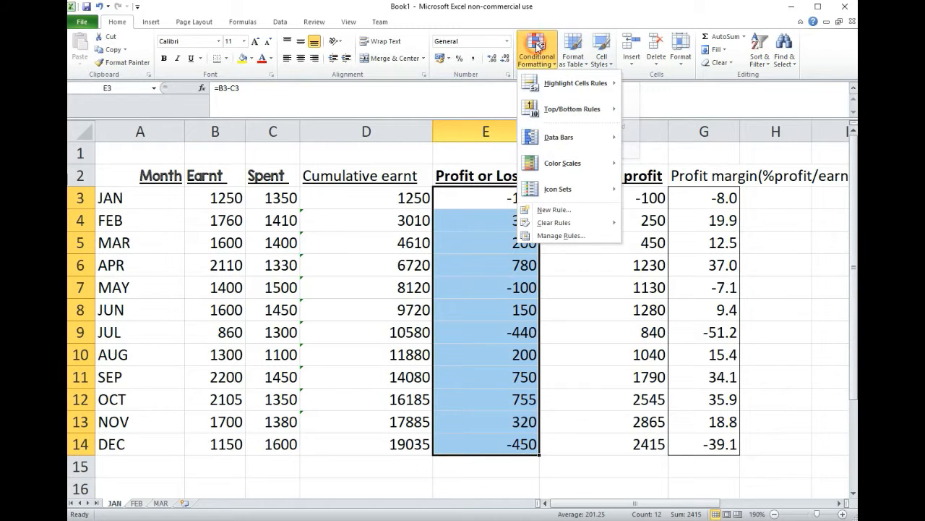
mouse_move(561, 86)
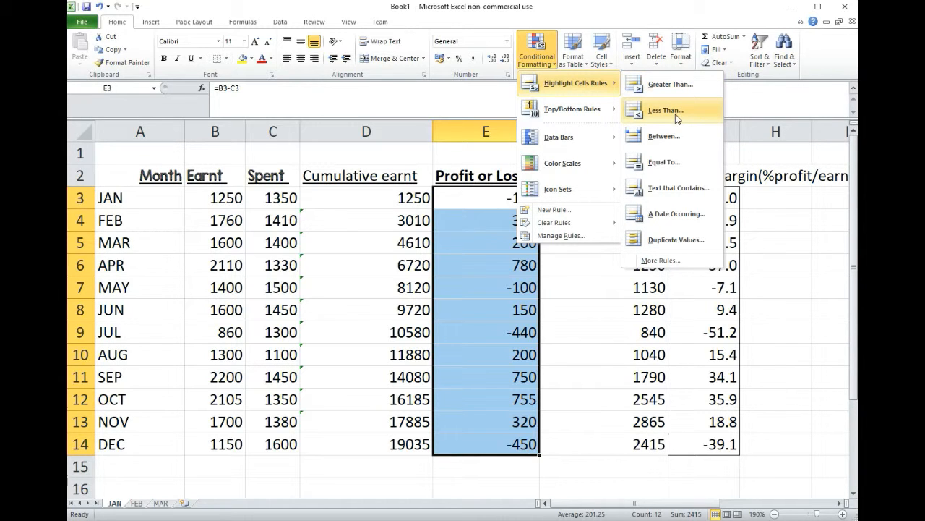
click(671, 85)
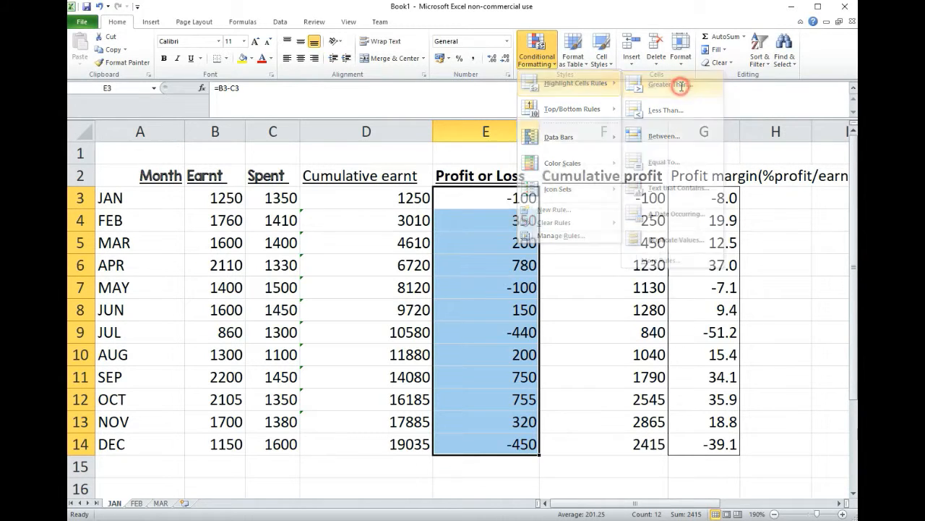
drag(487, 190, 668, 220)
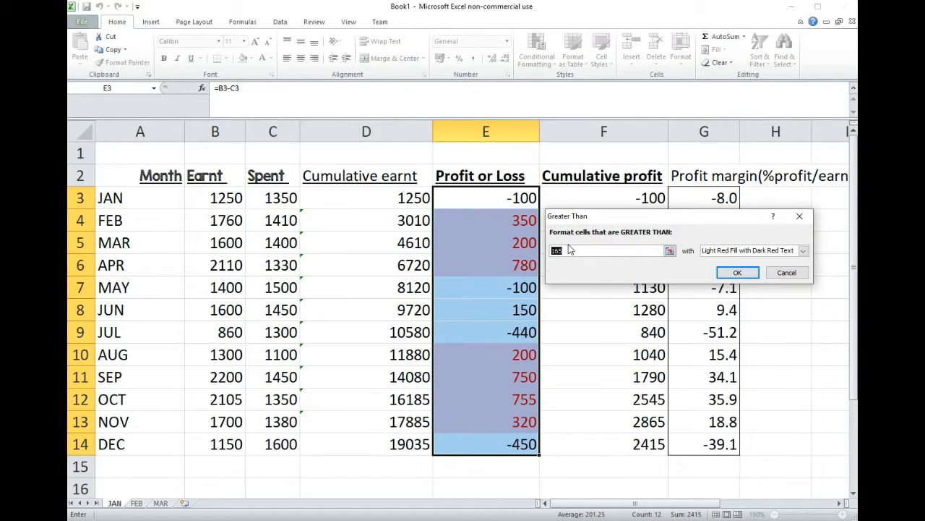
text(0)
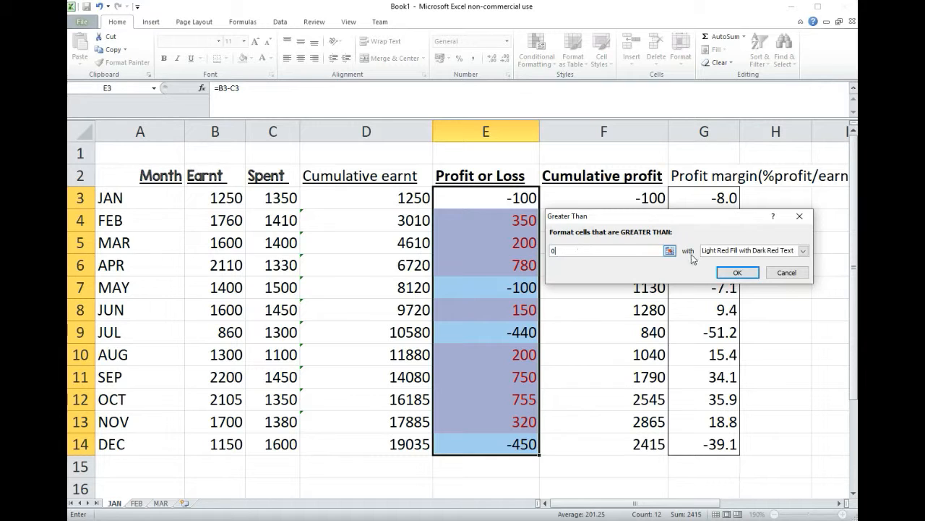
Give the Greater Than rule the Green Fill with Dark Green Text format and apply it to the profits
click(804, 251)
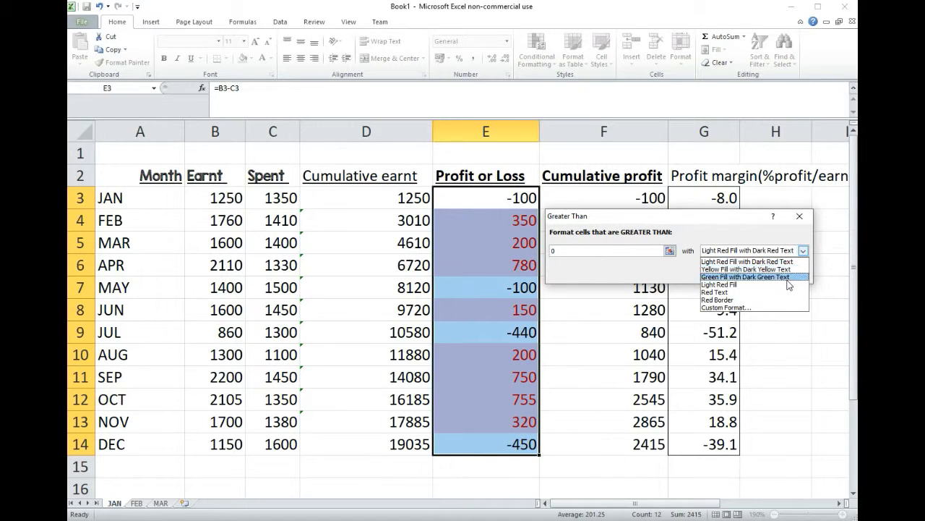
click(773, 262)
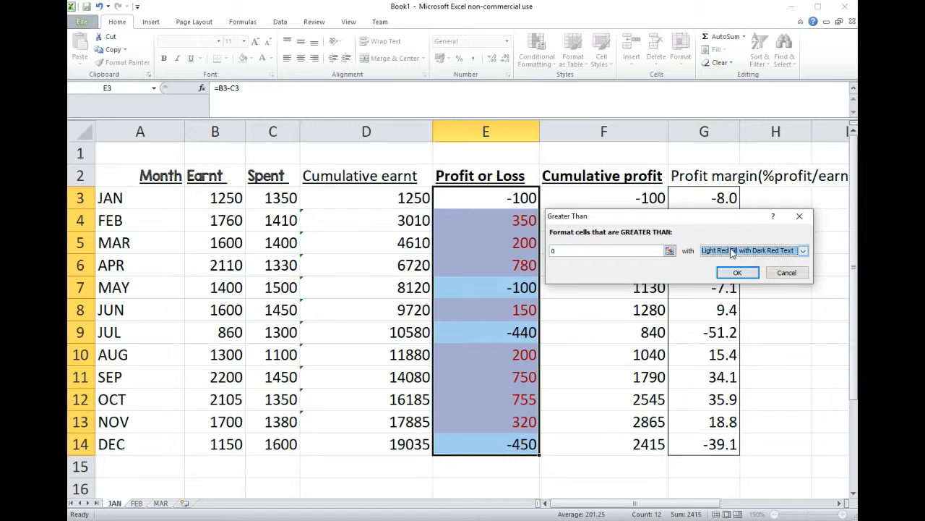
click(803, 250)
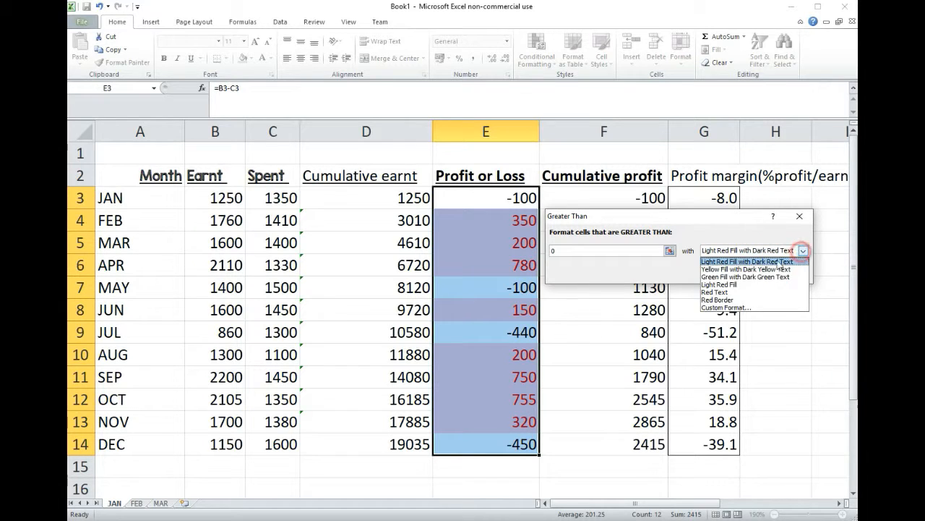
click(746, 276)
click(737, 272)
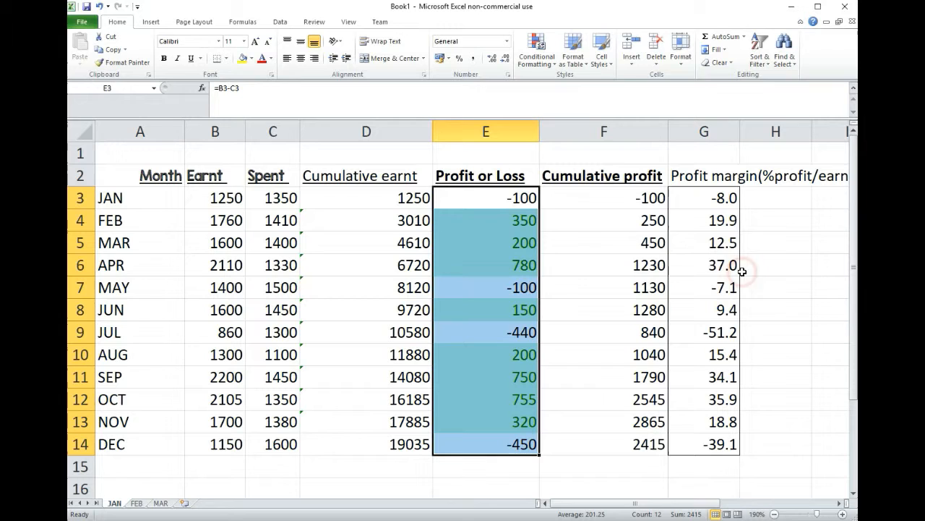
key(Return)
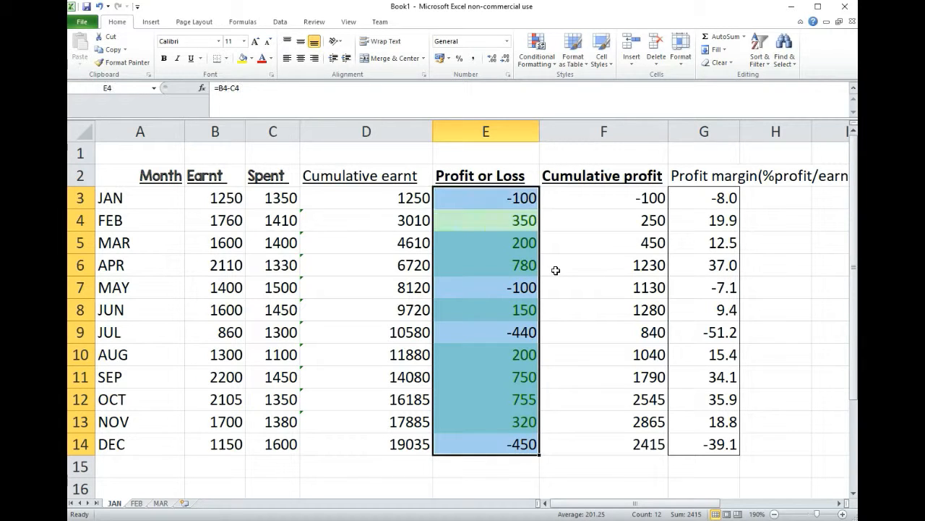
click(589, 269)
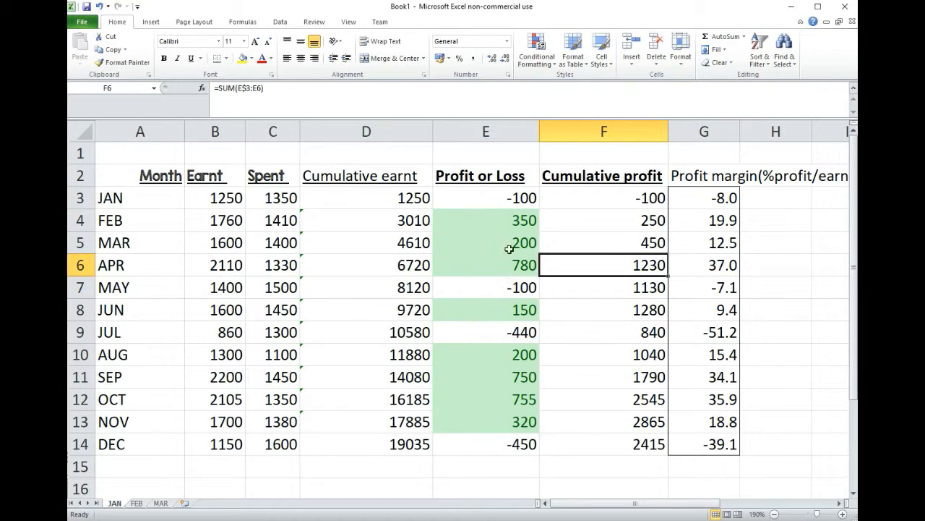
Highlight Profit or Loss values in E3:E14 that are less than 0 with Light Red Fill with Dark Red Text
drag(517, 197, 510, 439)
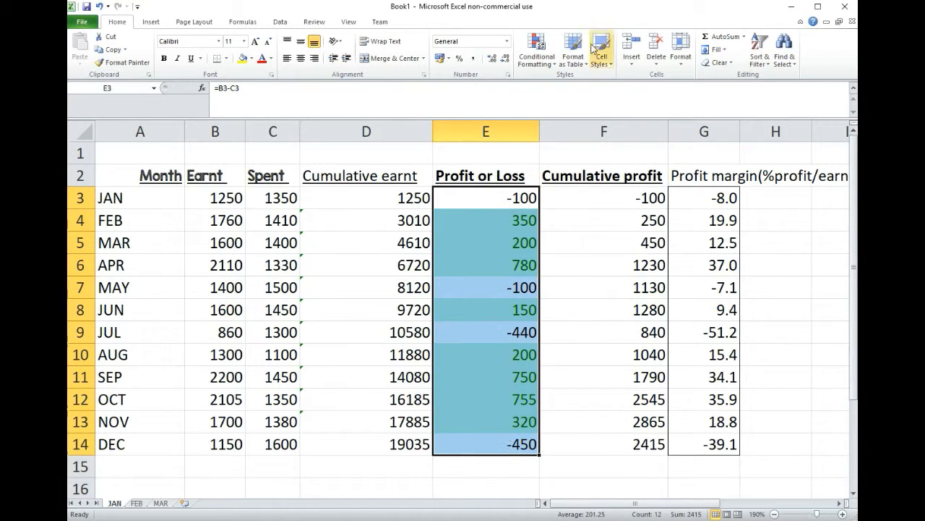
click(548, 52)
mouse_move(596, 86)
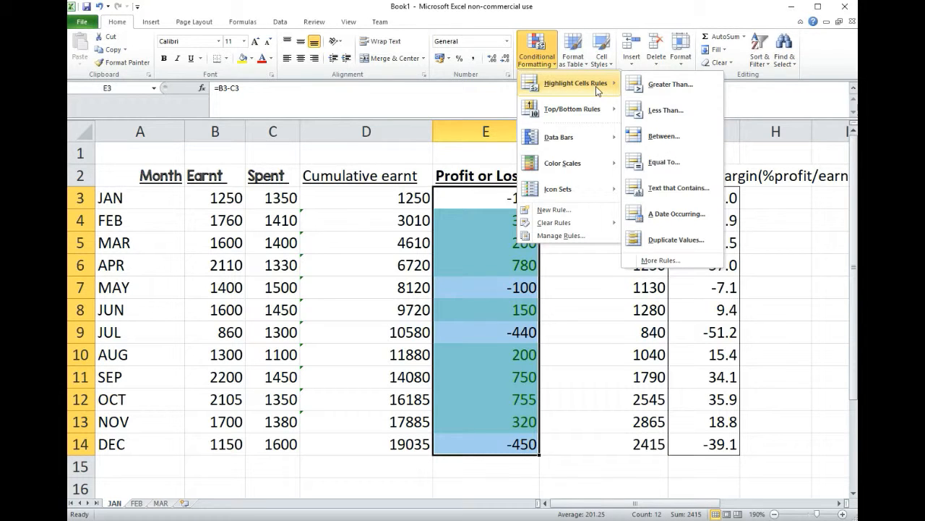
click(666, 111)
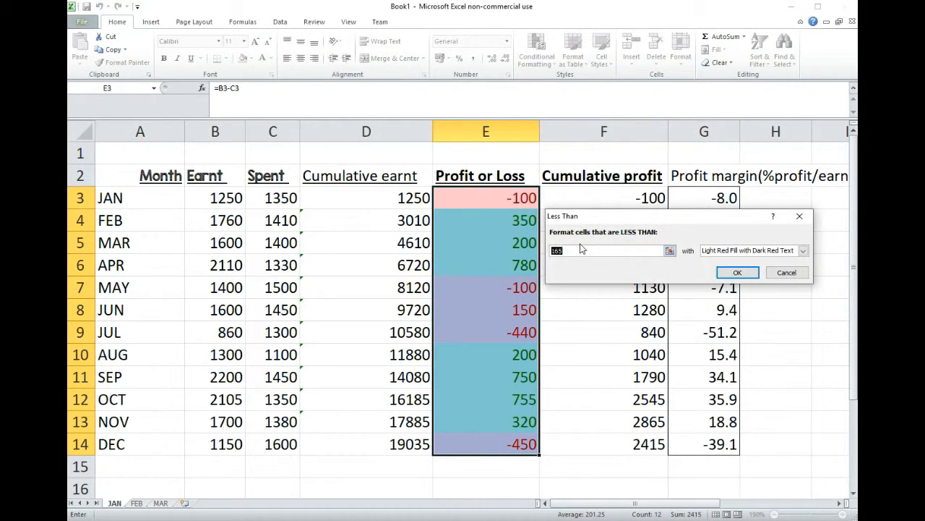
text(0)
click(737, 273)
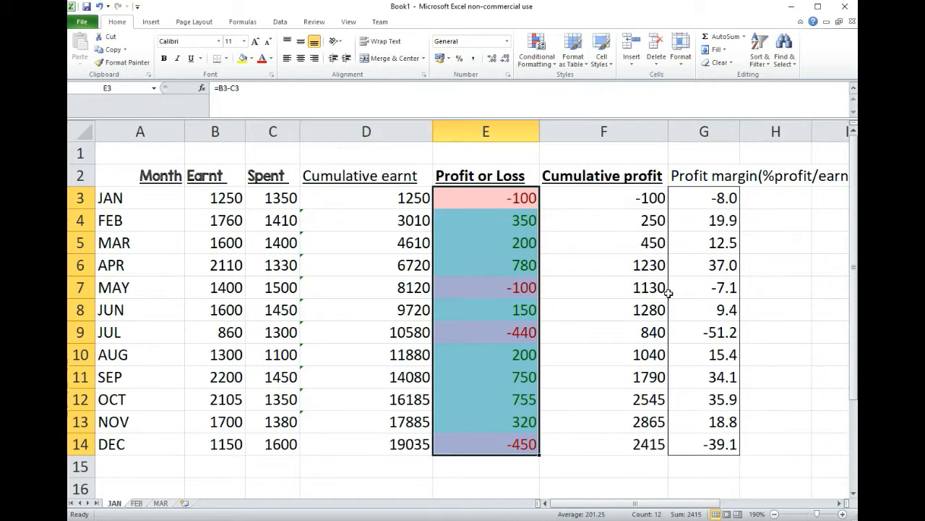
click(624, 302)
Create another Greater Than rule for E3:E14 with threshold 165 and open its custom format settings
drag(515, 199, 515, 442)
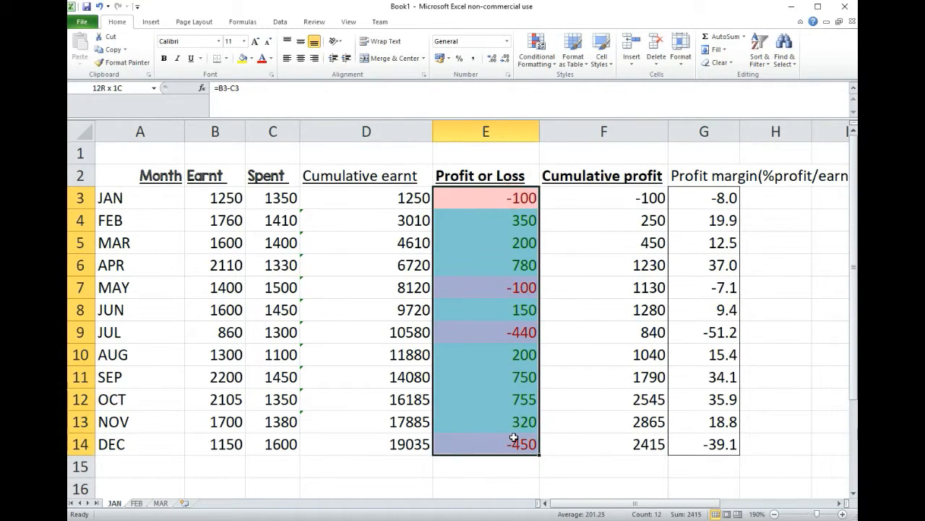
click(537, 52)
click(575, 85)
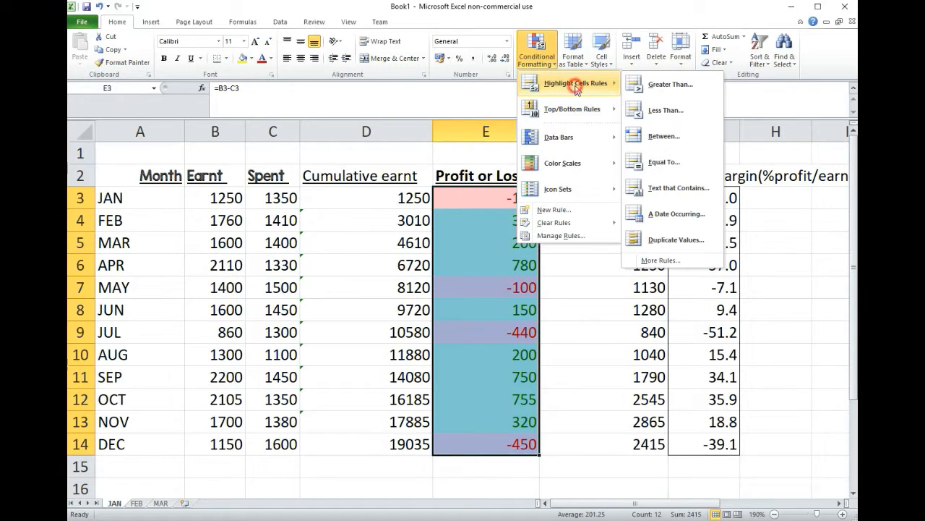
click(695, 86)
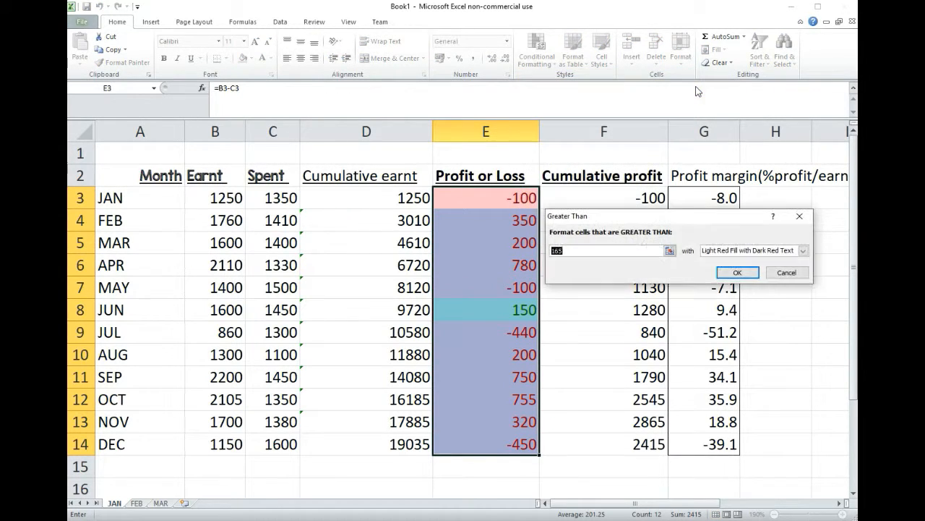
click(754, 253)
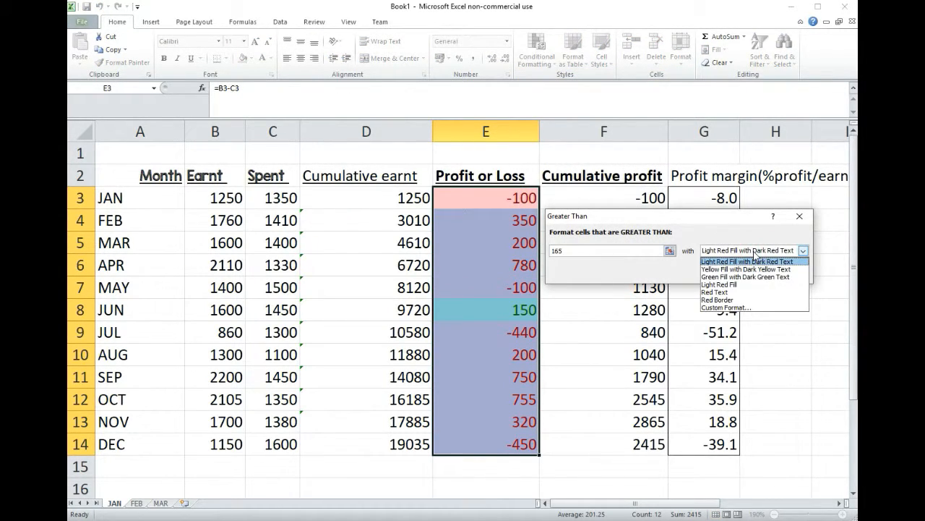
click(745, 307)
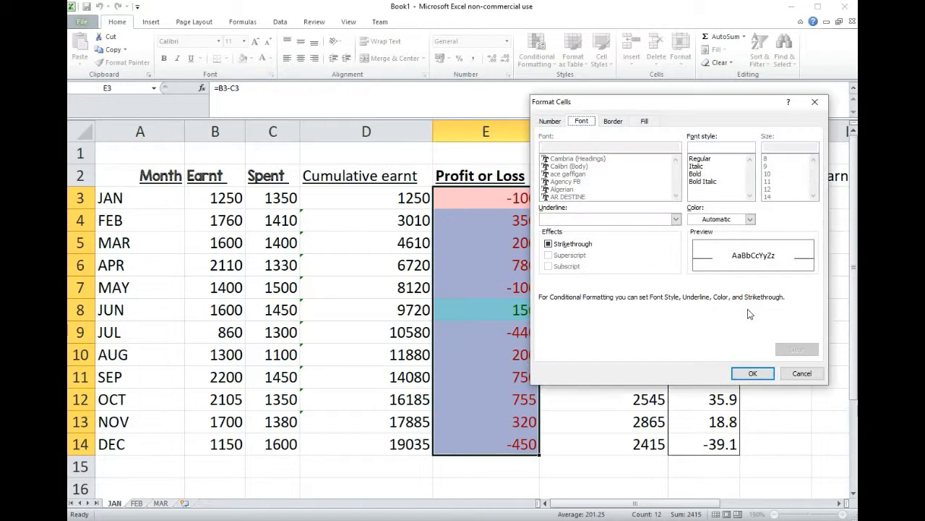
Set a grey background fill for the custom format and apply the Greater Than 165 rule
click(643, 122)
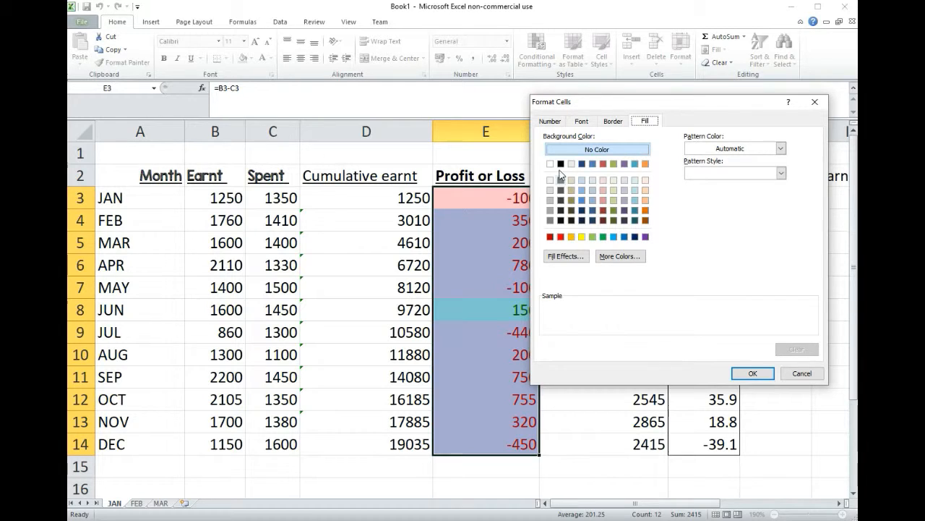
click(559, 178)
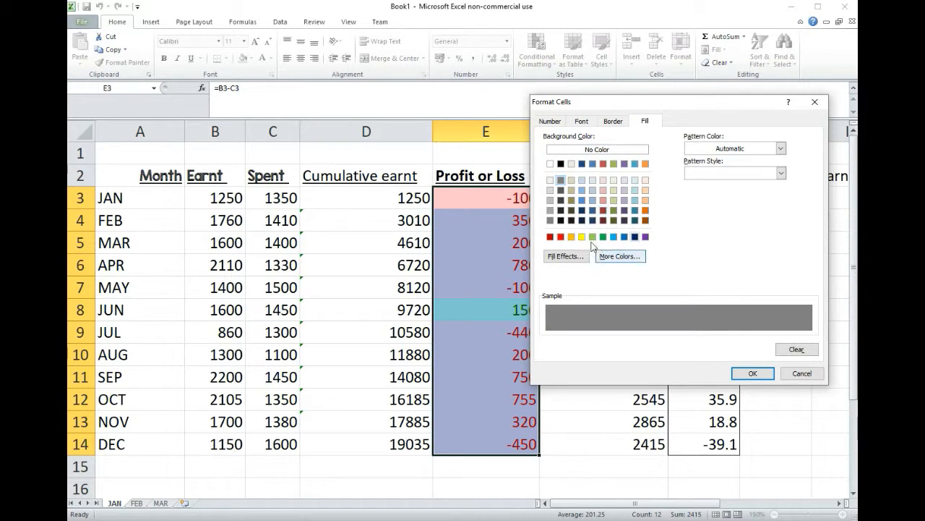
click(551, 210)
click(751, 373)
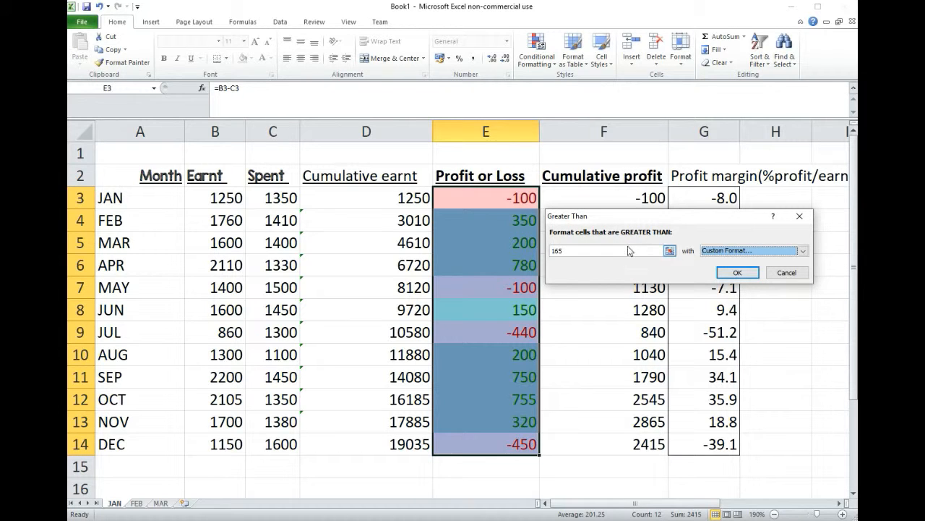
click(736, 272)
click(582, 288)
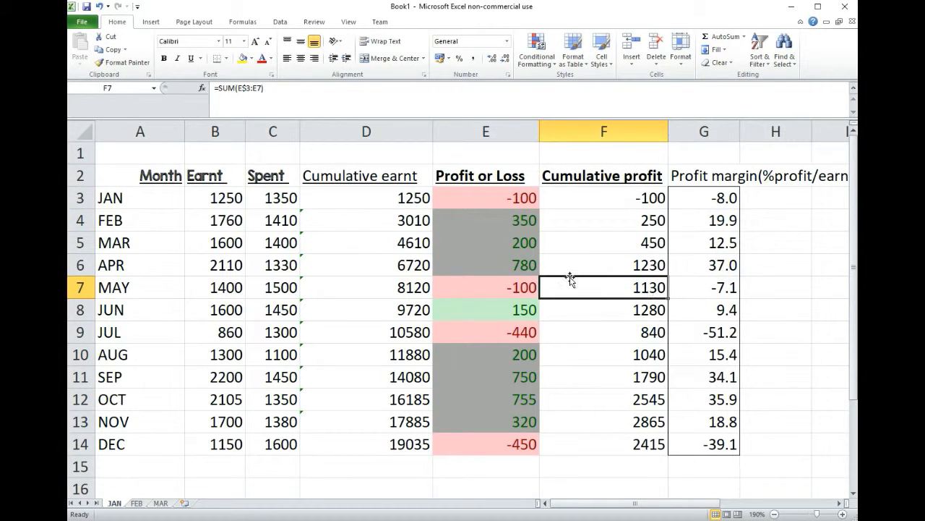
click(518, 200)
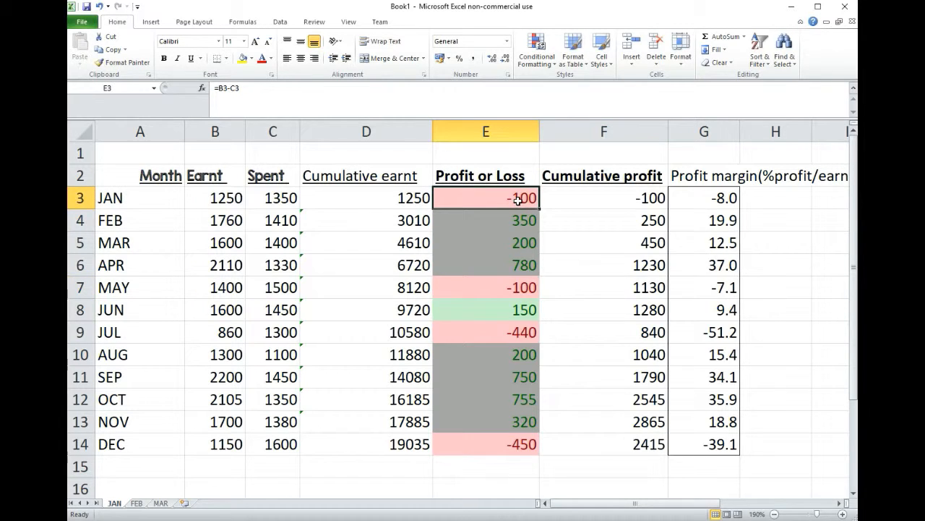